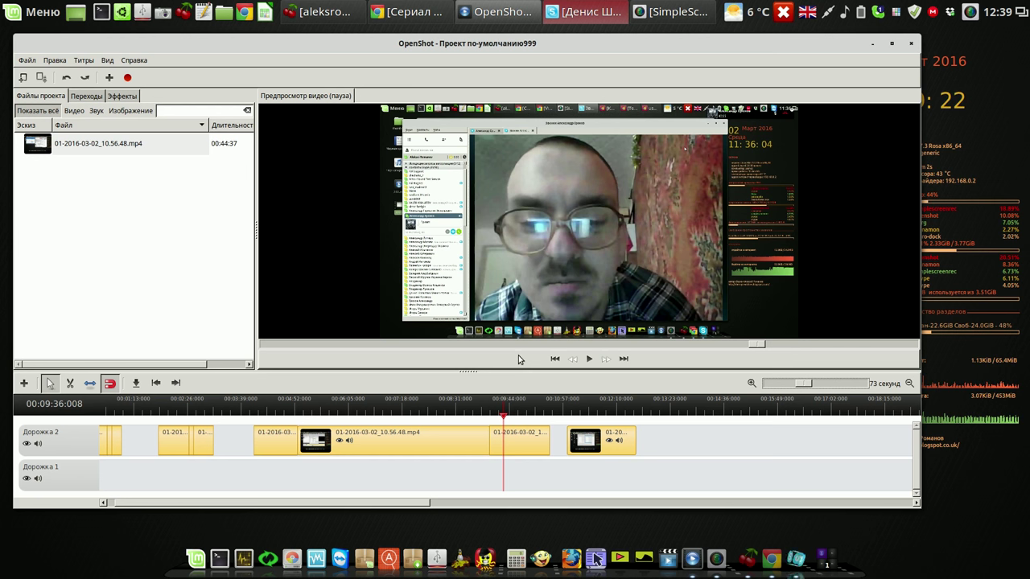
# - Pause the running screen recording
pyautogui.click(970, 12)
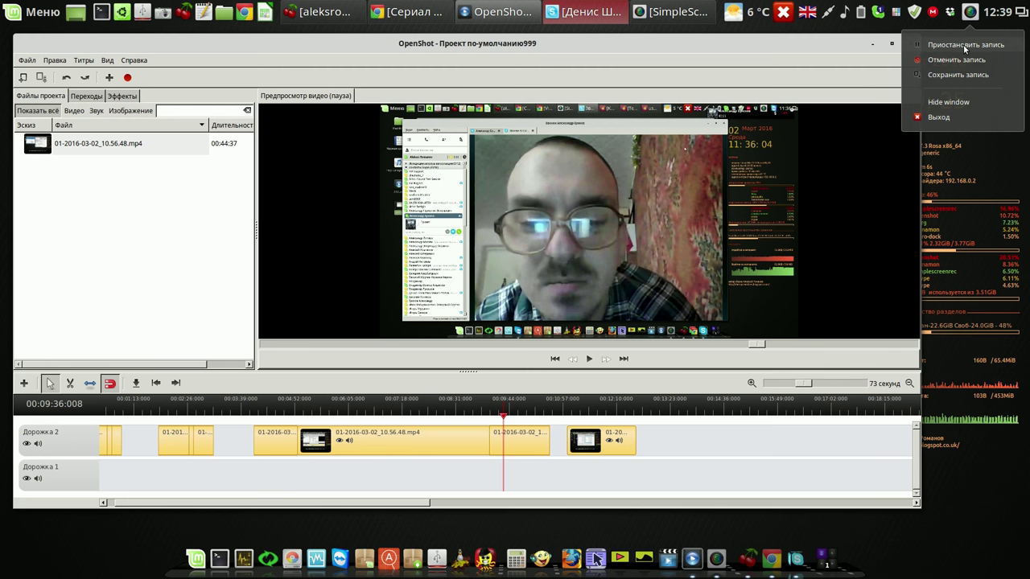
pyautogui.click(963, 44)
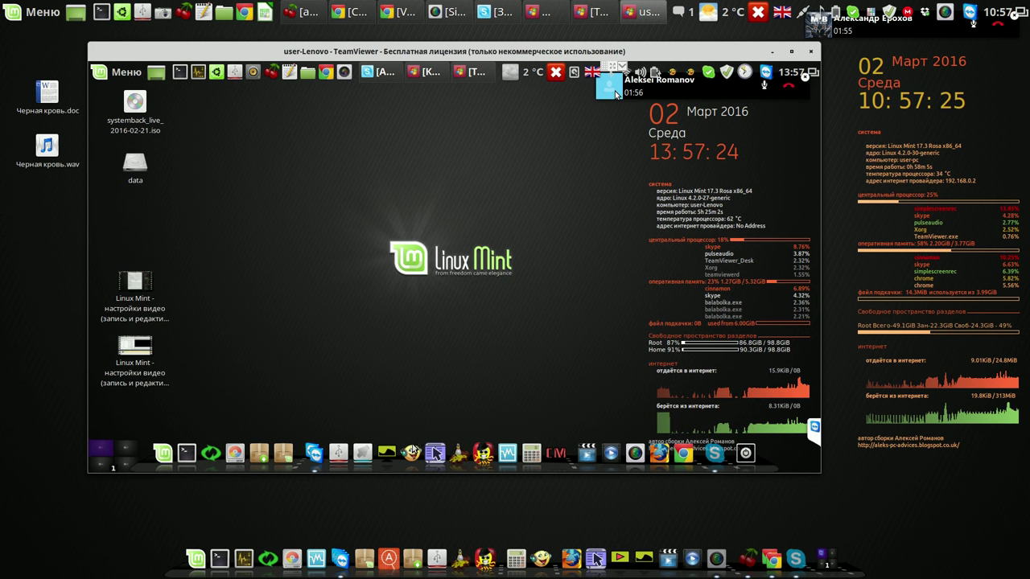
# - Launch LibreOffice Writer from the Office applications on the remote Linux Mint desktop
pyautogui.click(120, 75)
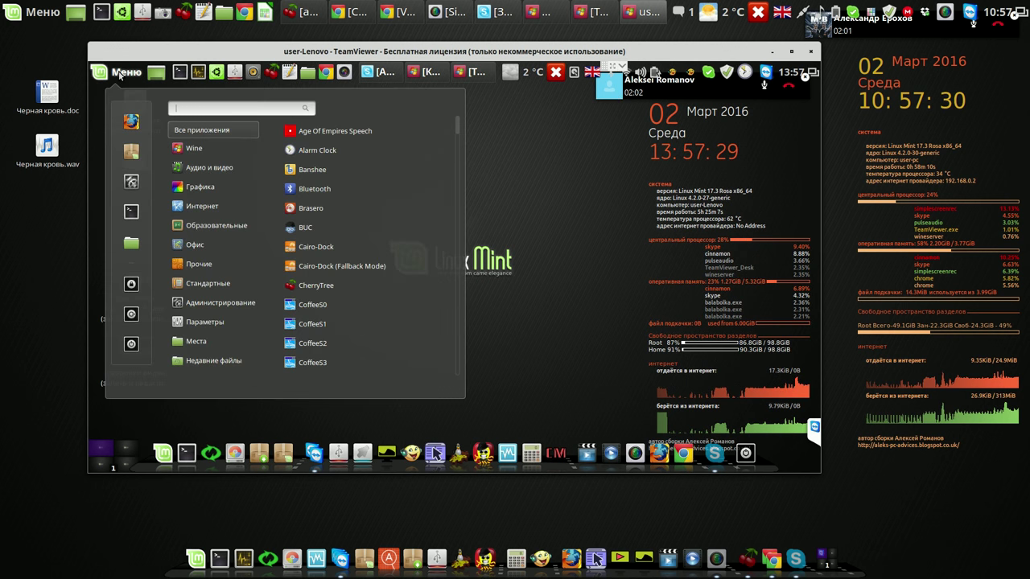
pyautogui.moveTo(194, 245)
pyautogui.click(338, 247)
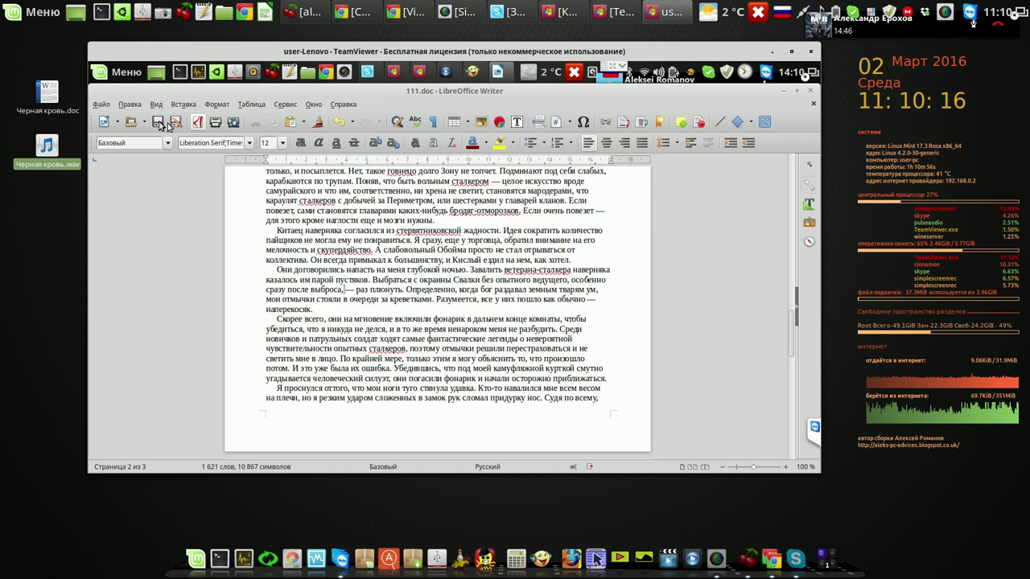
# - Save the document 111.doc to the desktop under the name 111 in Microsoft Word 2007-2013 XML (.docx) format
pyautogui.click(158, 122)
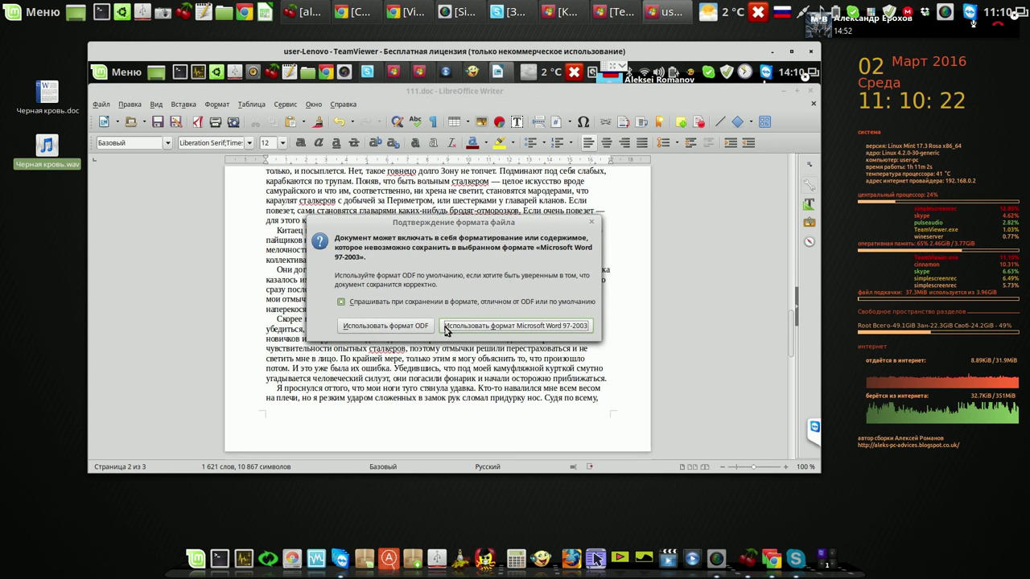
pyautogui.click(593, 225)
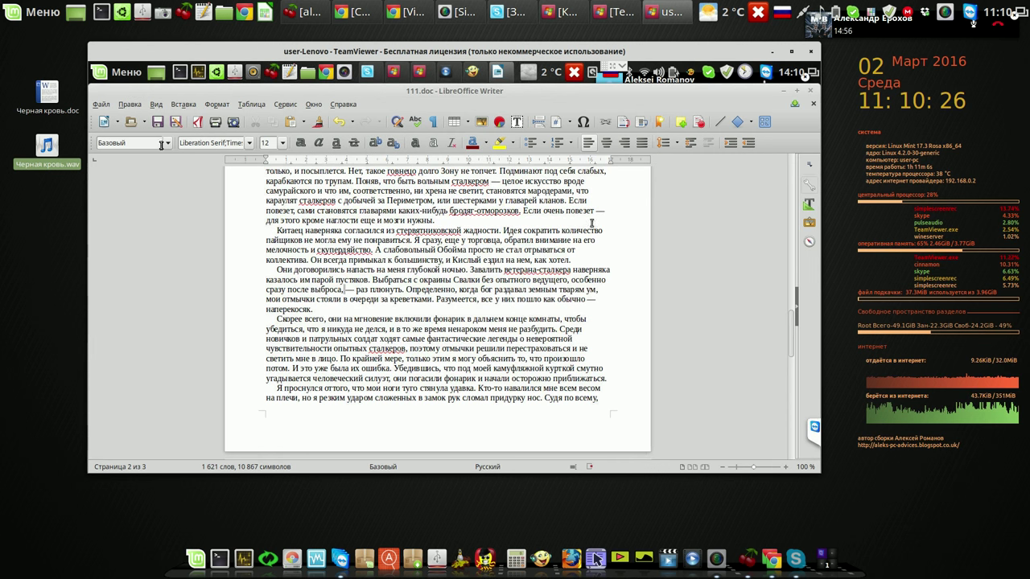
pyautogui.click(101, 105)
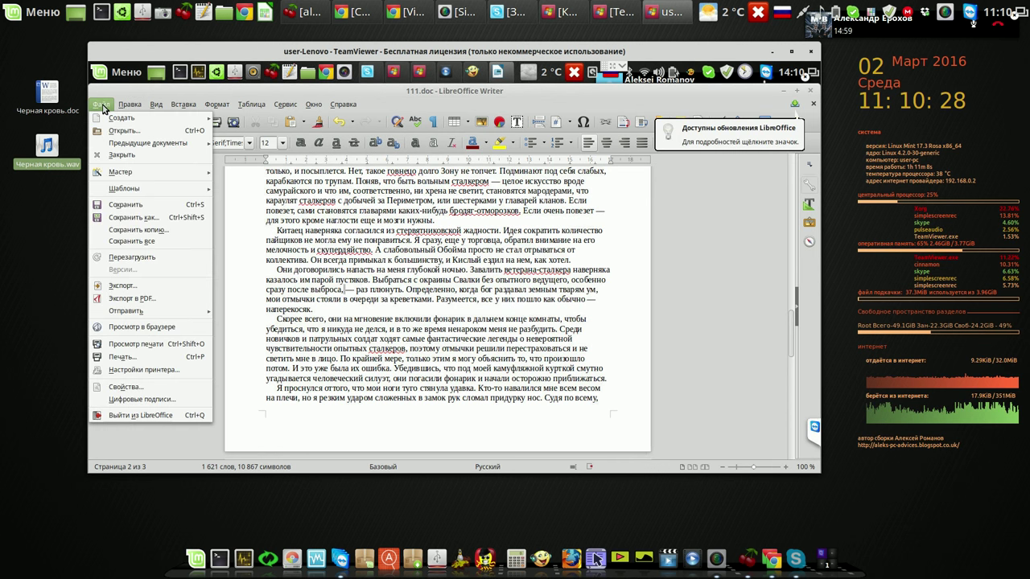
pyautogui.click(144, 218)
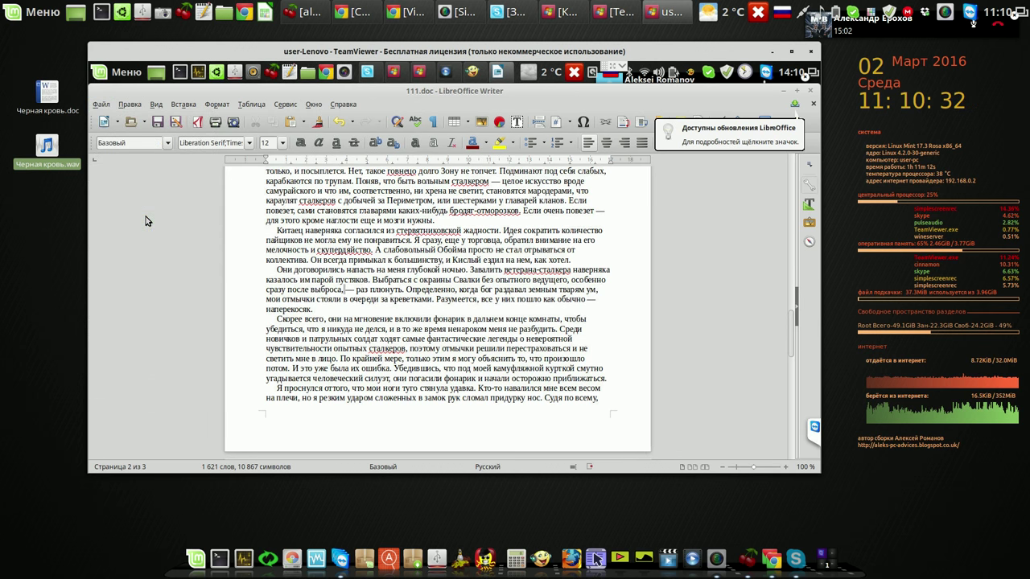
pyautogui.click(561, 361)
pyautogui.click(593, 445)
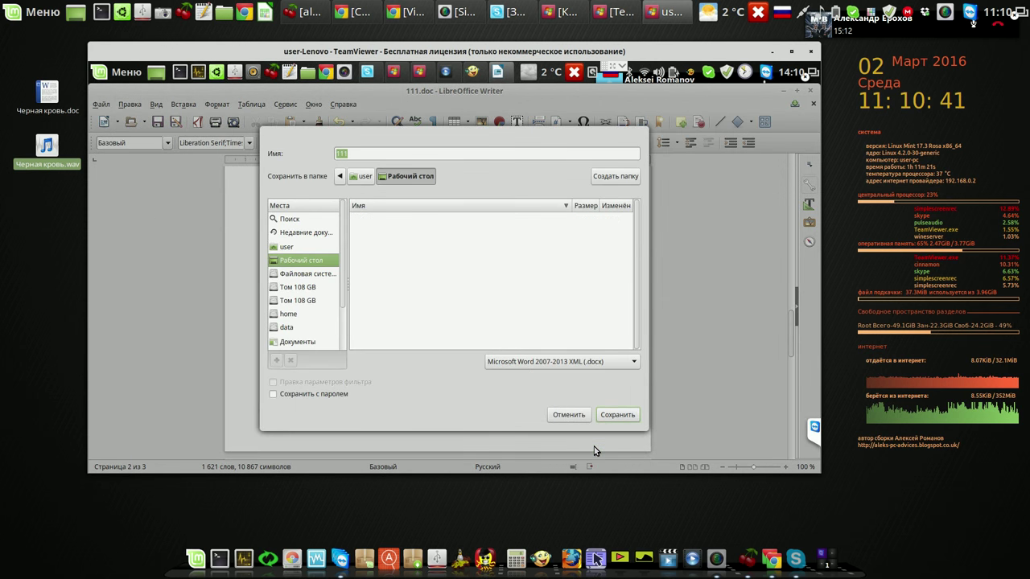
pyautogui.click(616, 415)
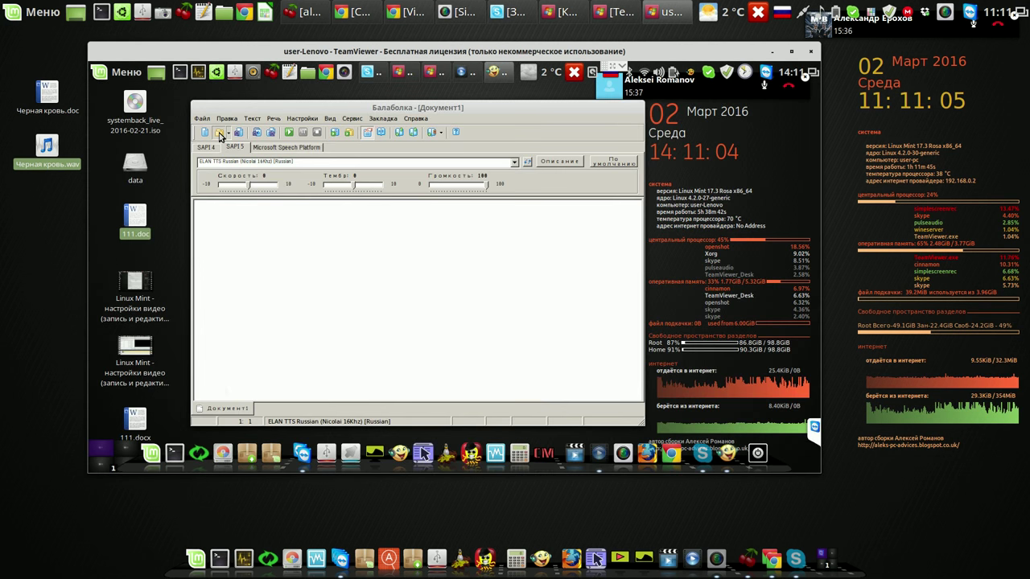
# - Switch to Balabolka and open 111.docx from the desktop folder
pyautogui.click(220, 134)
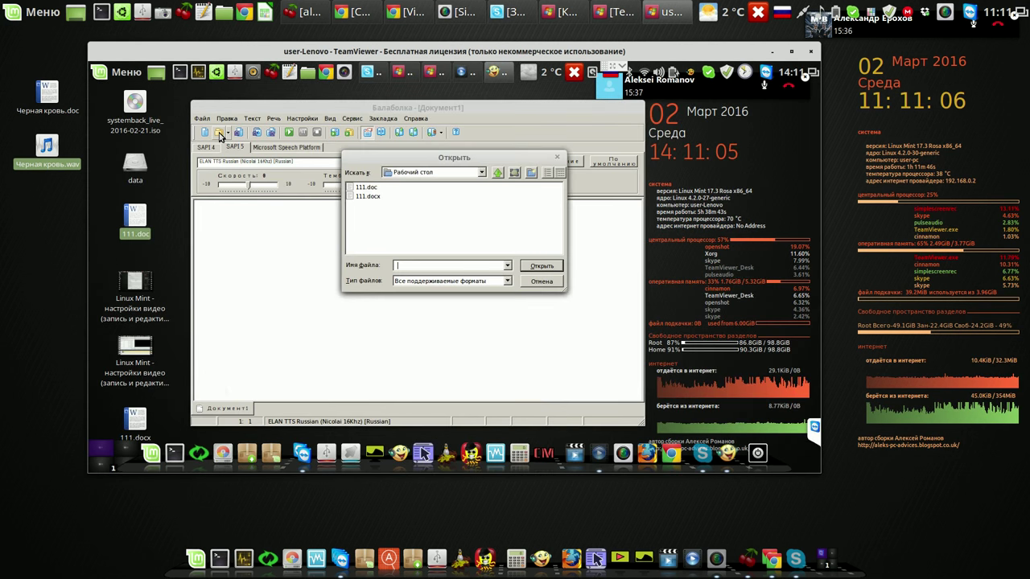
pyautogui.click(369, 198)
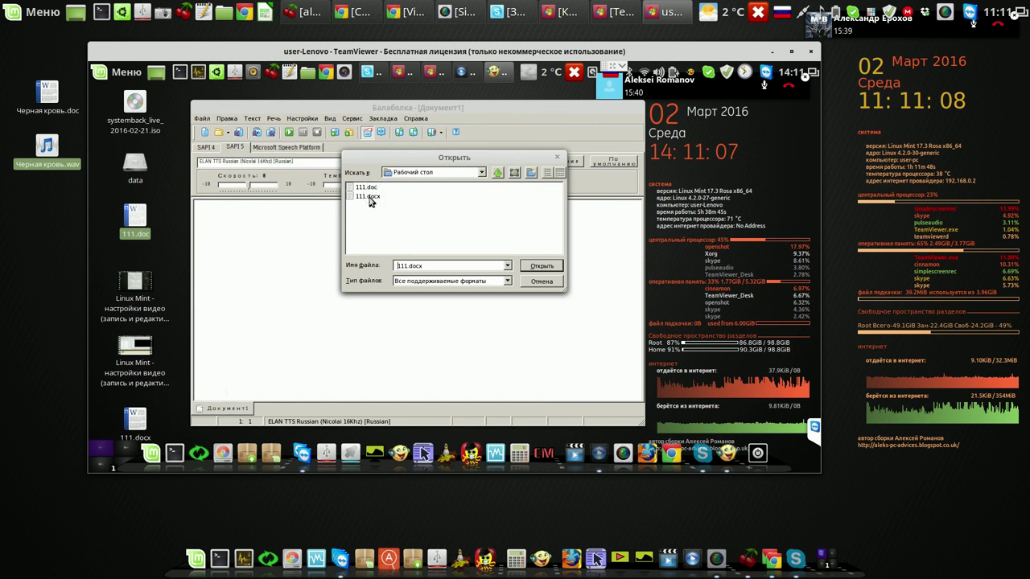
pyautogui.click(544, 268)
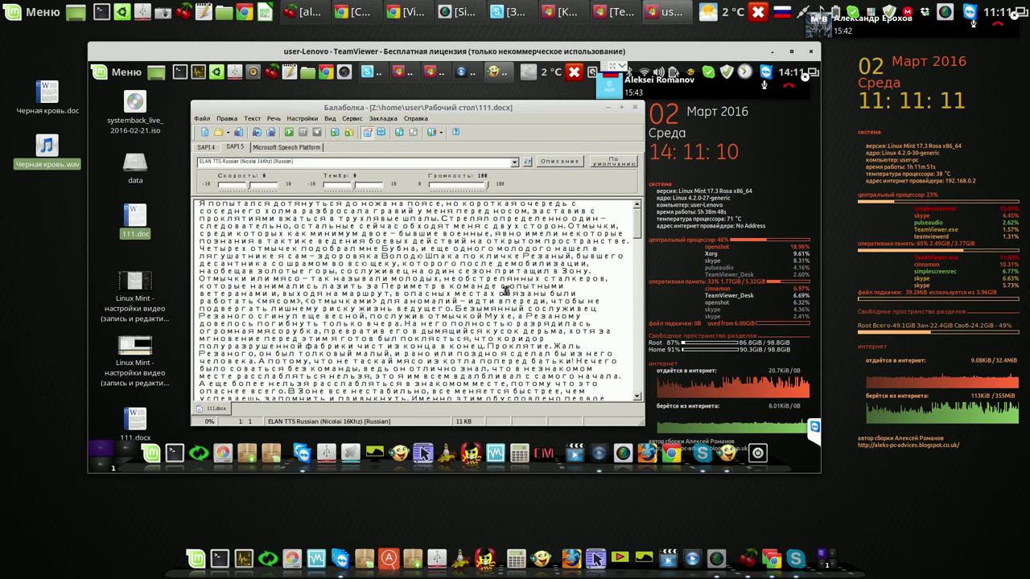
# - Start a conversion to audio files and add 111.docx from the desktop to the list of text files
pyautogui.click(353, 119)
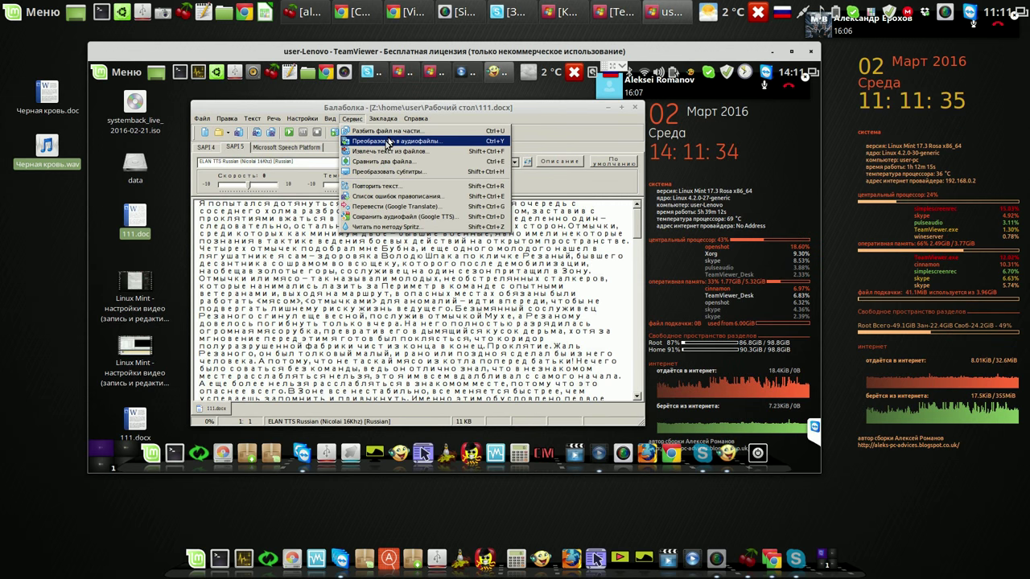
pyautogui.click(386, 144)
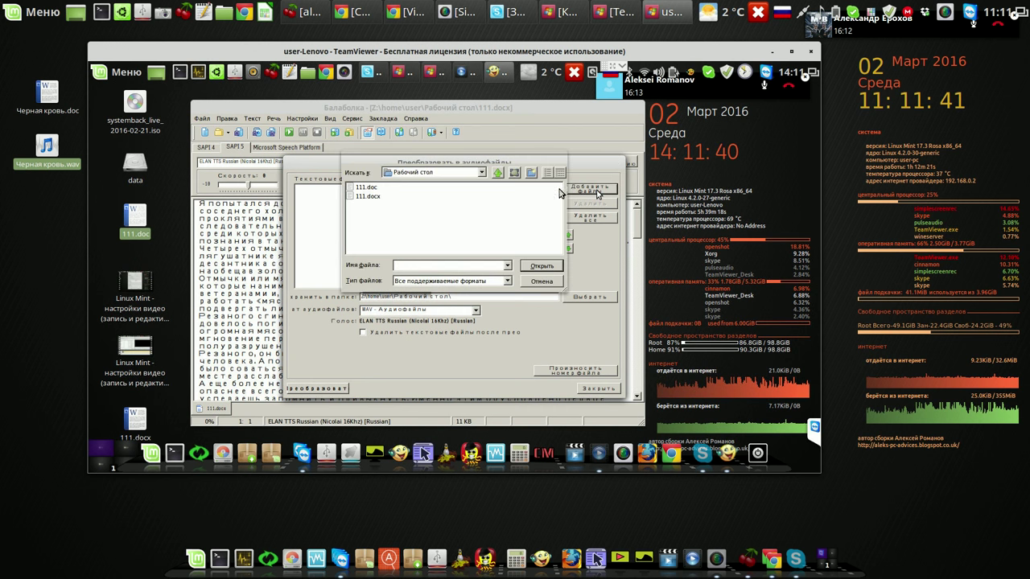
pyautogui.click(372, 197)
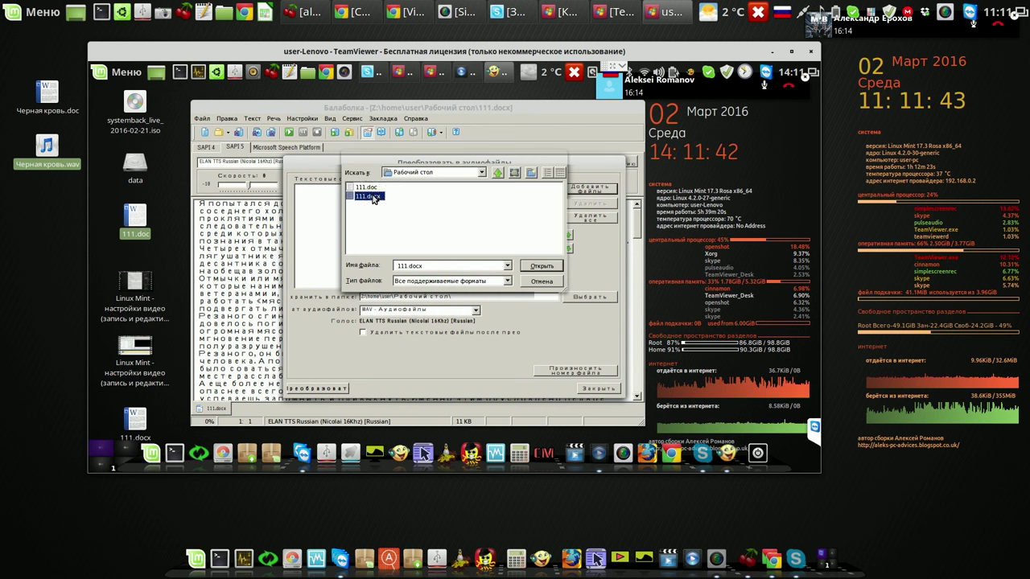
pyautogui.click(542, 266)
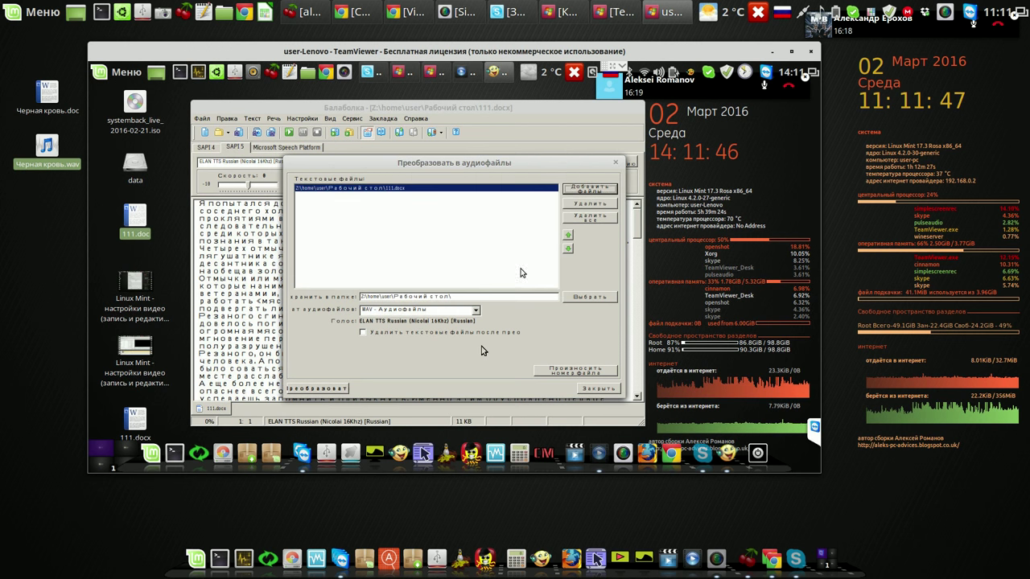
# - Enable deleting text files after conversion and announcing the block number at the beginning of blocks, keeping the default text
pyautogui.click(364, 334)
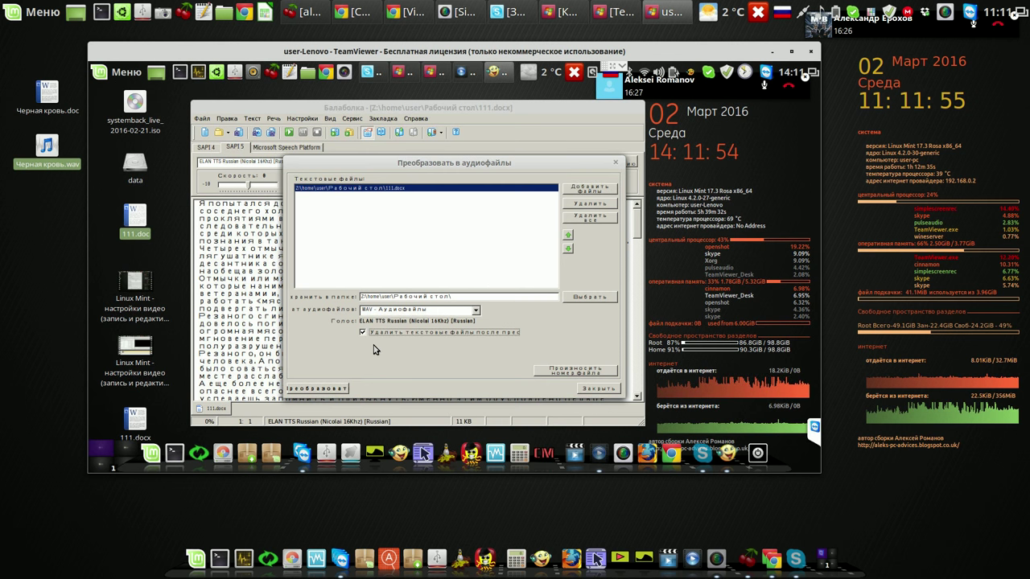
pyautogui.click(564, 369)
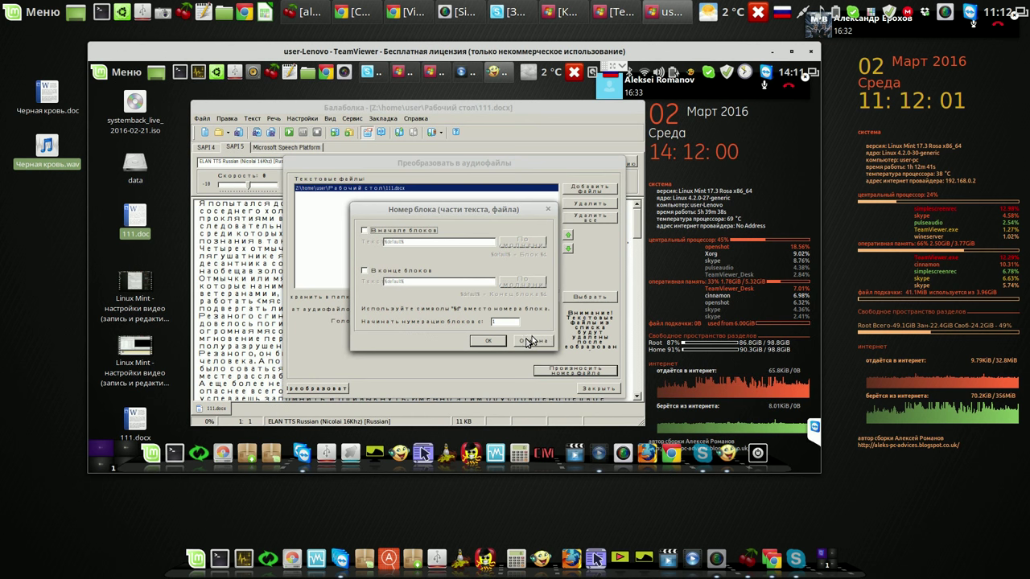
pyautogui.click(366, 232)
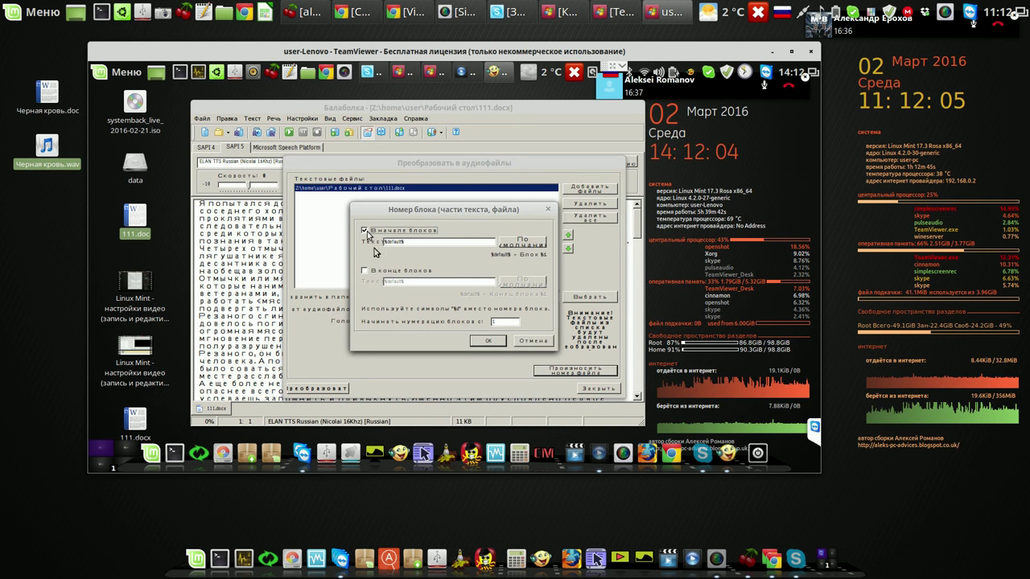
pyautogui.click(485, 341)
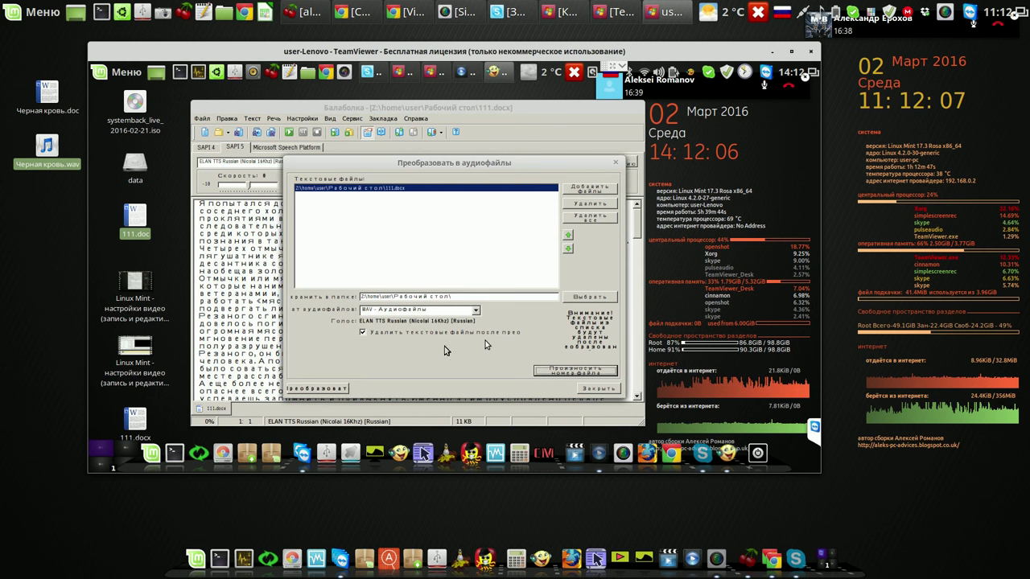
# - Convert 111.docx to a WAV audio file, then close the conversion window and Balabolka
pyautogui.click(332, 390)
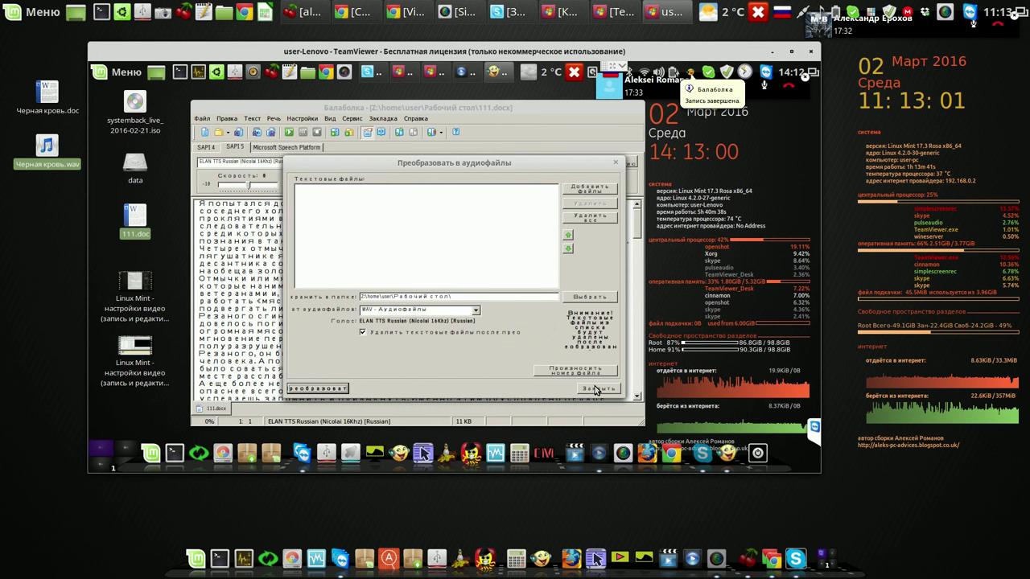
pyautogui.click(596, 389)
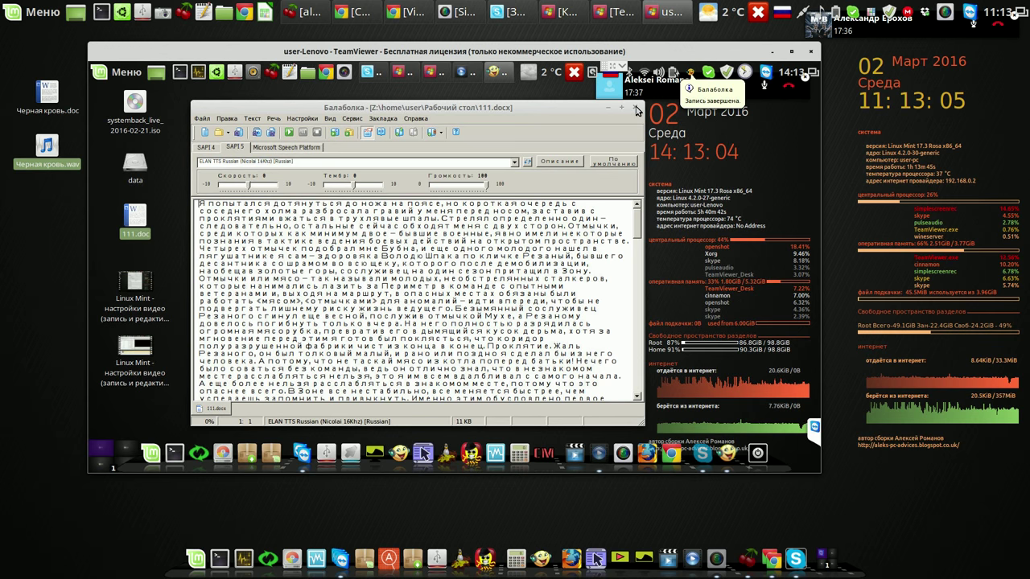
pyautogui.click(636, 110)
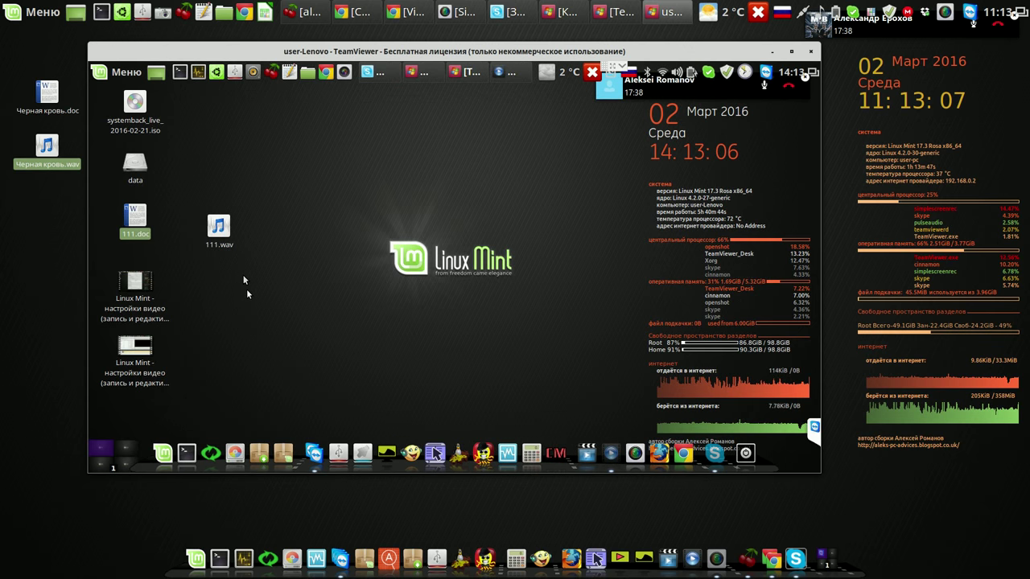
# - Play 111.wav from the remote desktop to check the speech, then close the player
pyautogui.doubleClick(216, 230)
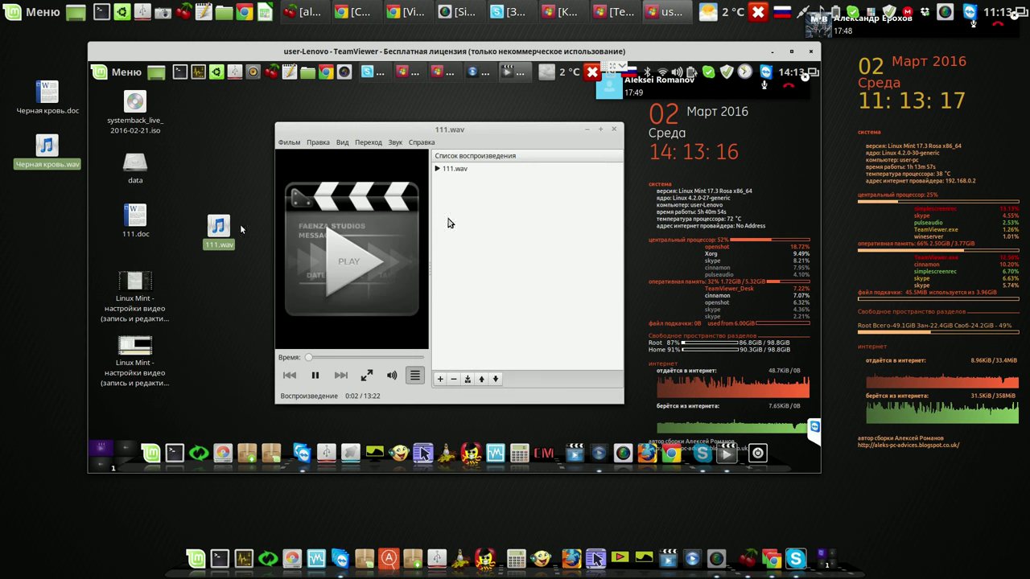
pyautogui.click(615, 129)
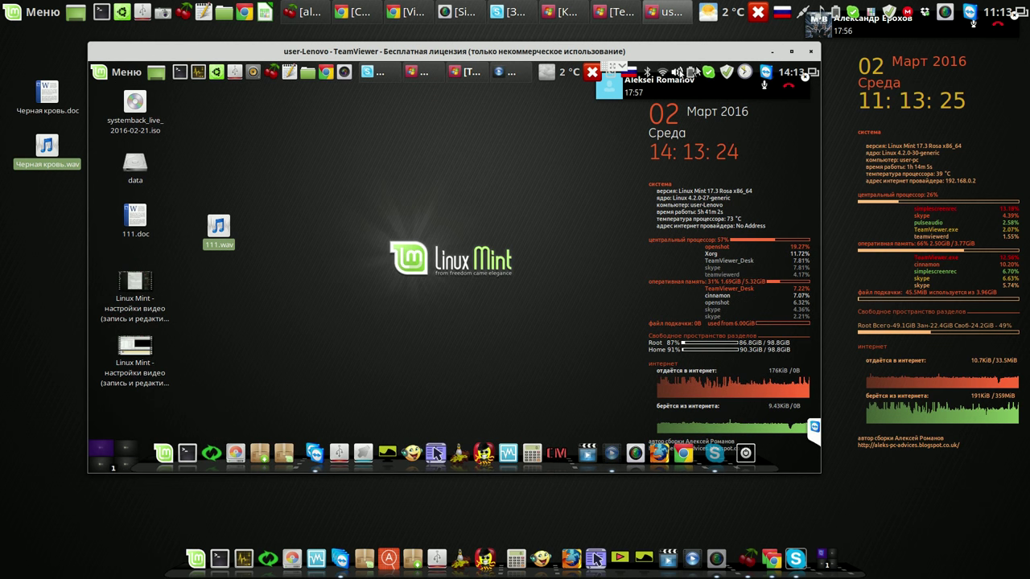
pyautogui.click(514, 73)
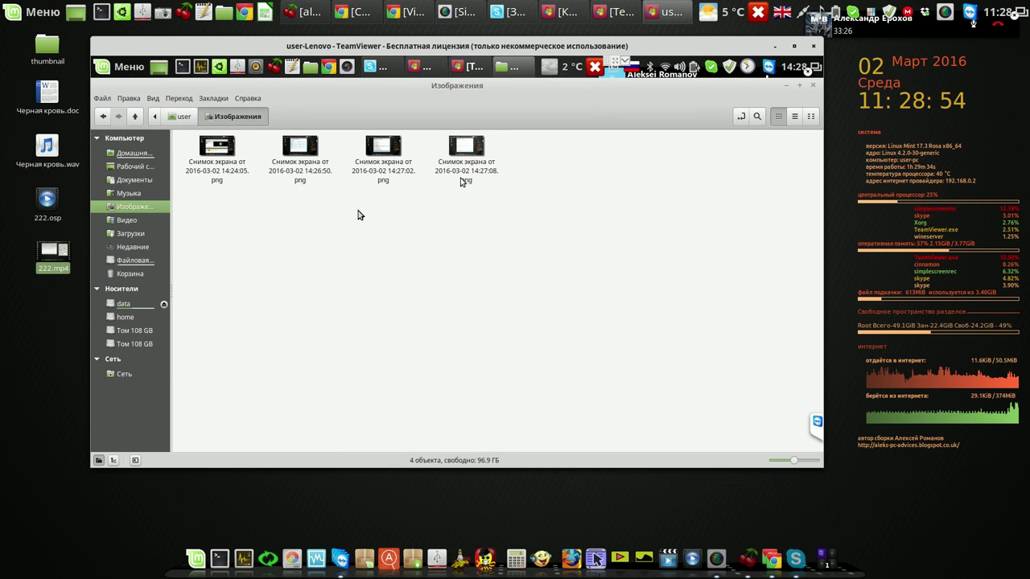
# - Open the screenshot taken on 2016-03-02 at 14:27:08 and zoom in on the highlighted ffac3 entry in SMPlayer's audio codec list
pyautogui.click(464, 175)
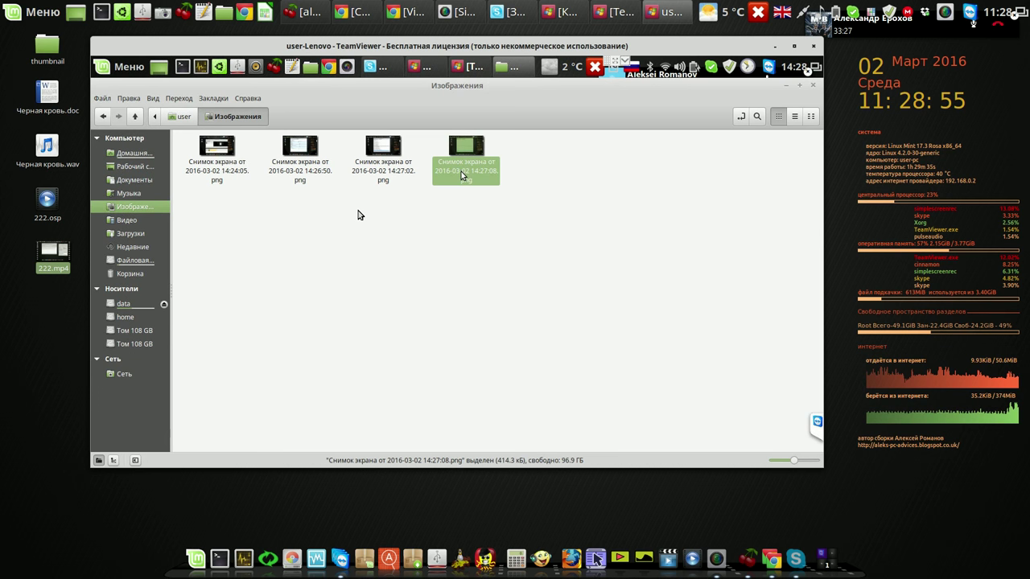
pyautogui.doubleClick(463, 173)
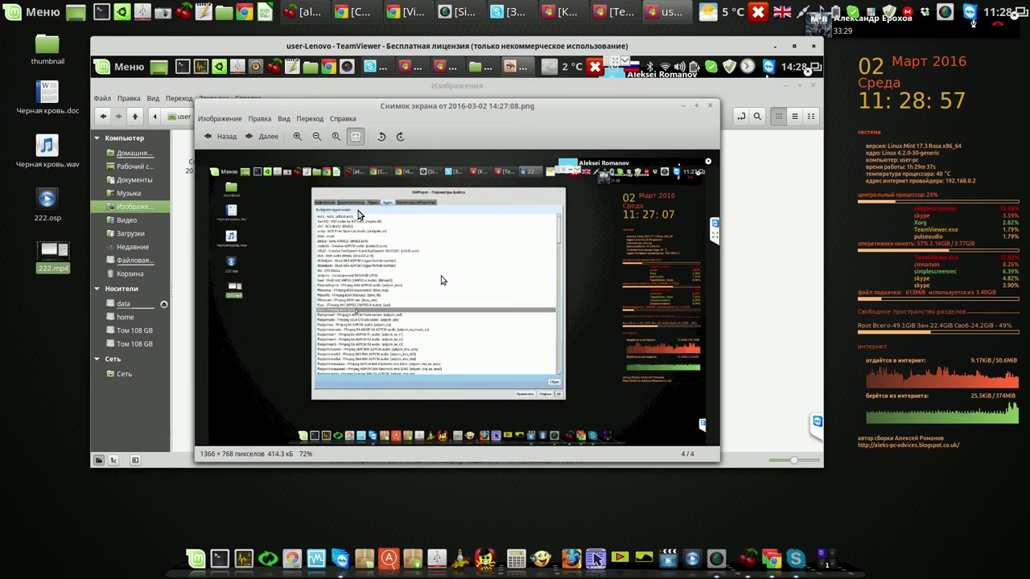
pyautogui.scroll(4, 428, 289)
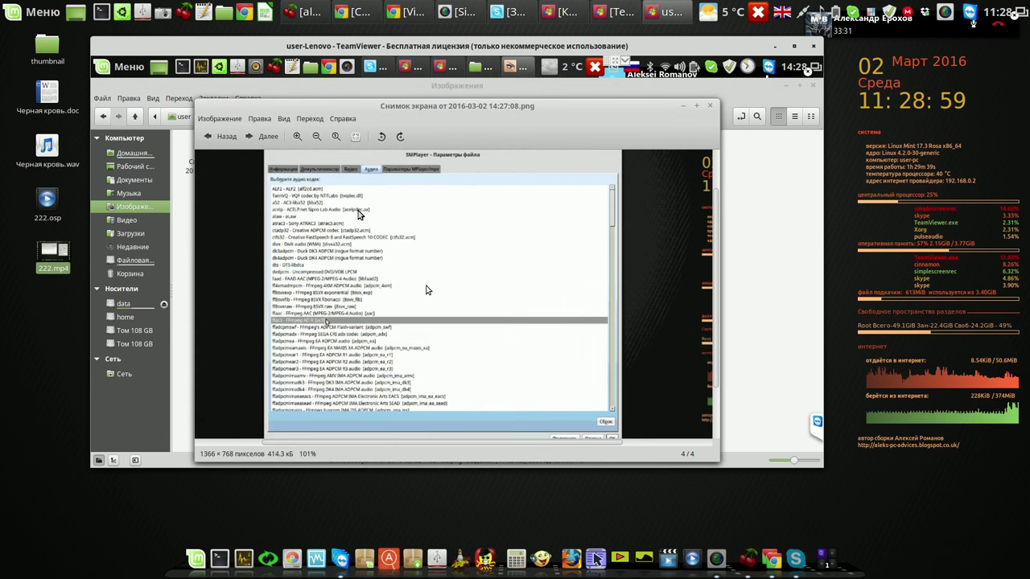
pyautogui.scroll(3, 428, 290)
pyautogui.moveTo(418, 346); pyautogui.dragTo(442, 346)
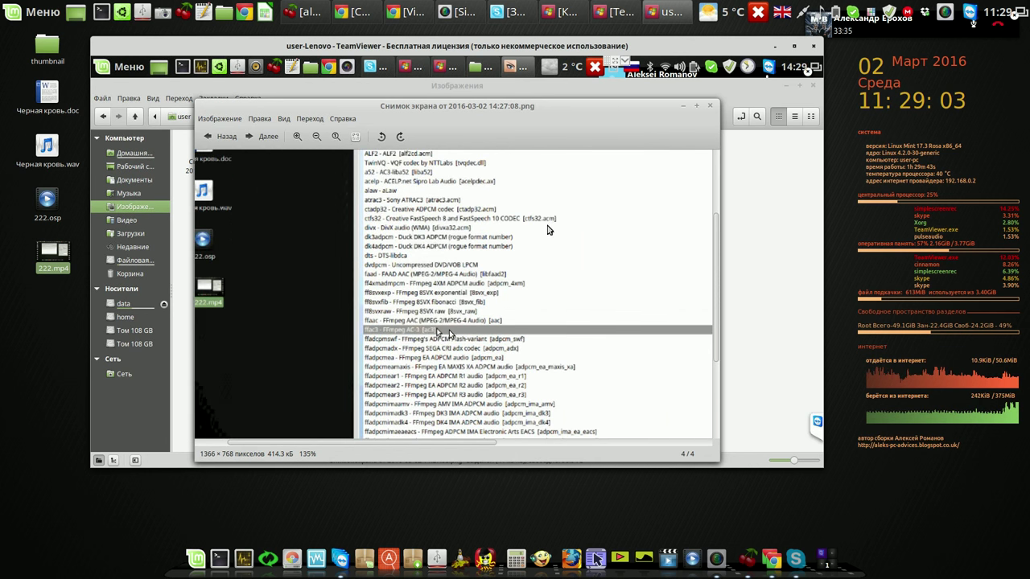
pyautogui.scroll(2, 449, 330)
pyautogui.scroll(4, 449, 330)
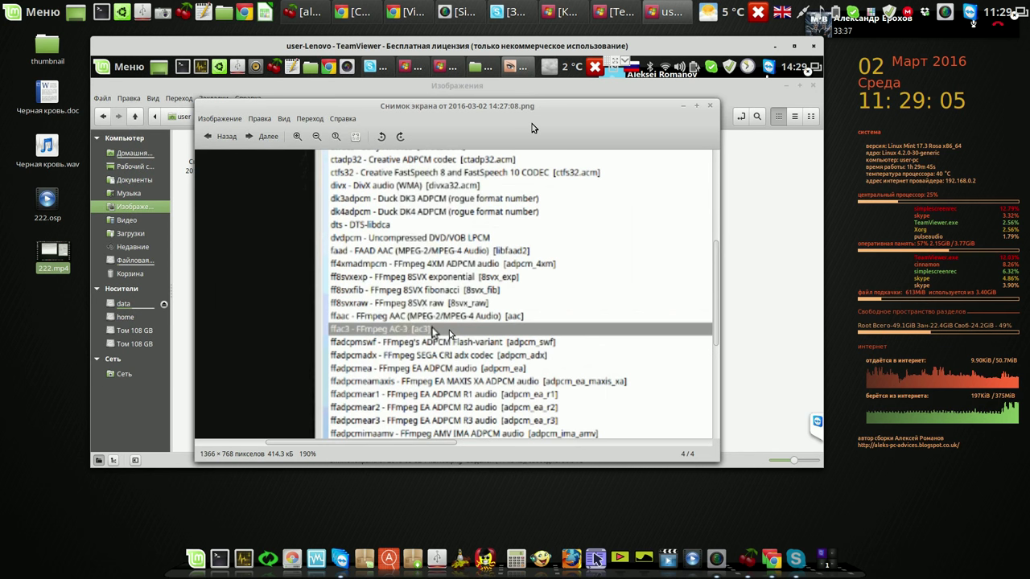
pyautogui.scroll(3, 449, 333)
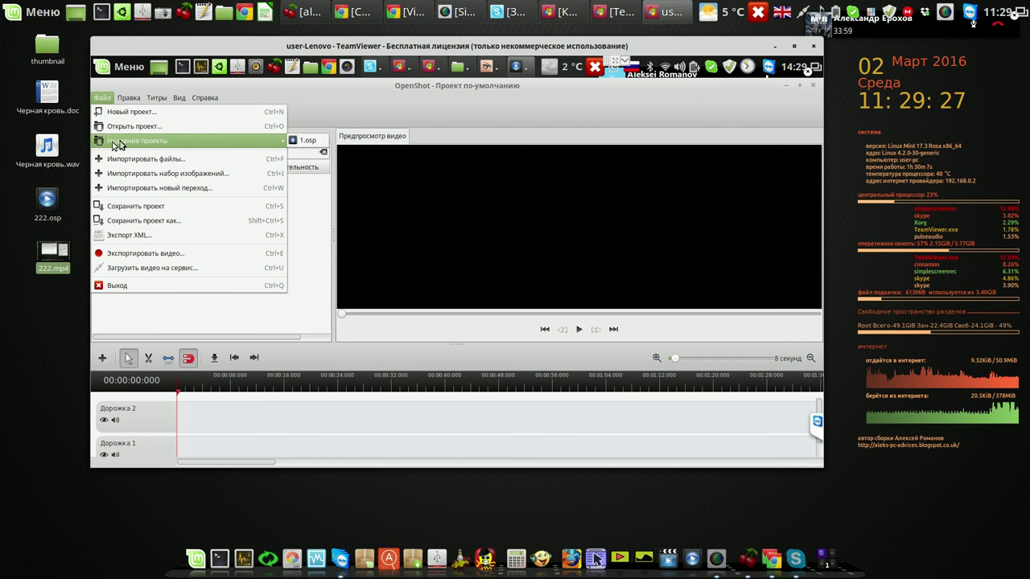
# - Open the recent project 1.osp in OpenShot and display its view options
pyautogui.click(295, 144)
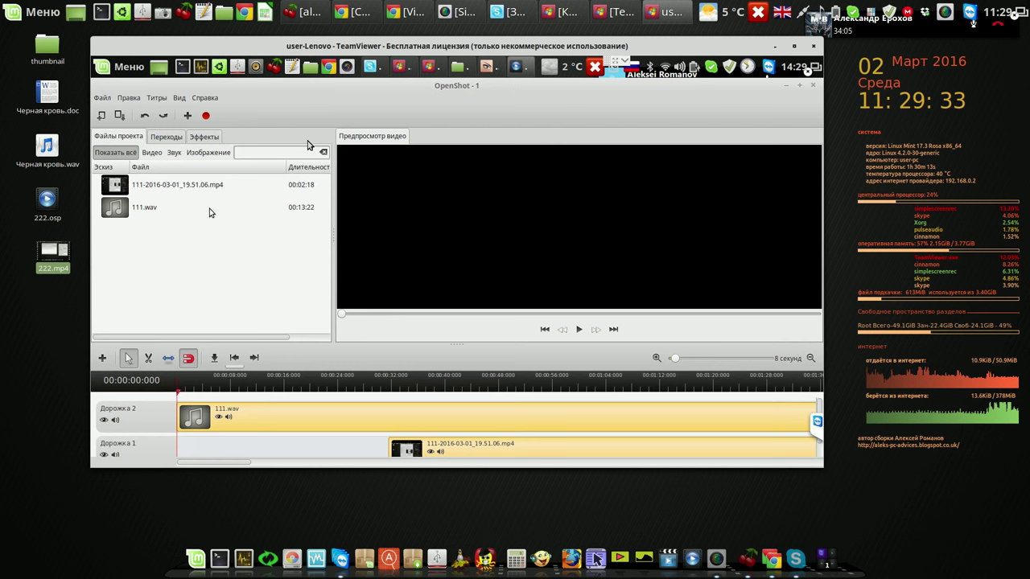
pyautogui.click(179, 97)
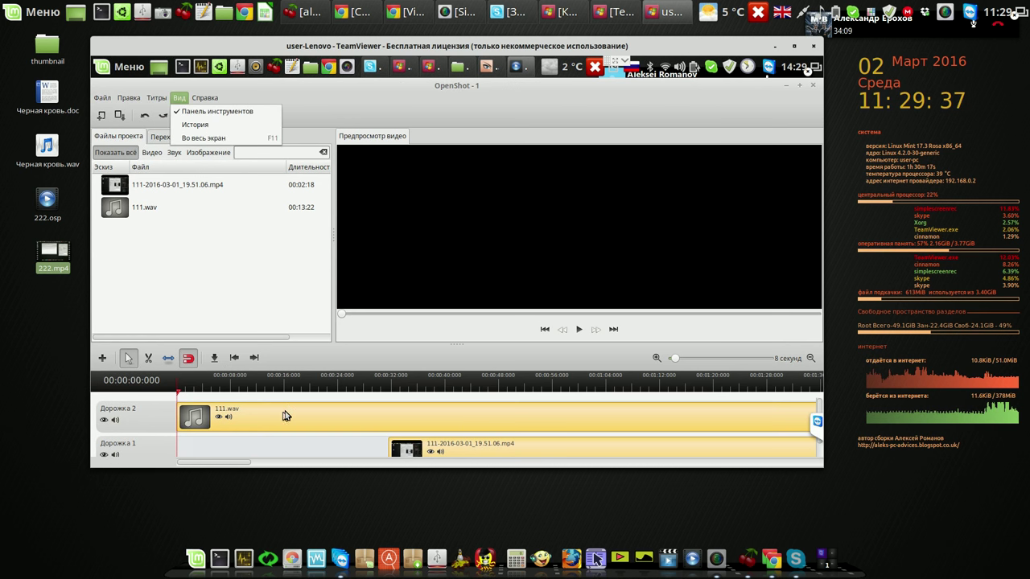
# - Open OpenShot's preferences and reload the installed codecs and formats in the AV formats list
pyautogui.click(283, 416)
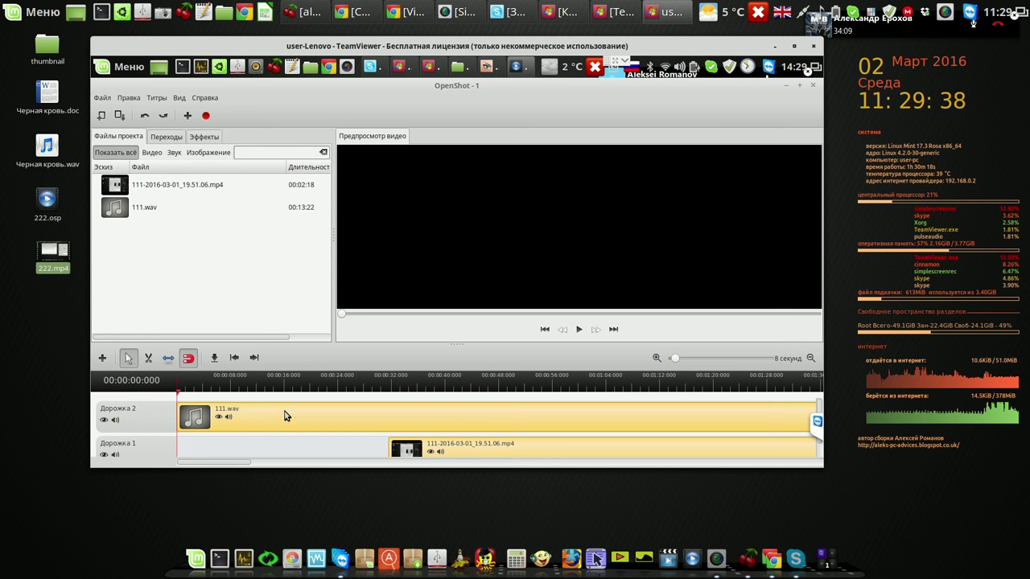
pyautogui.click(132, 99)
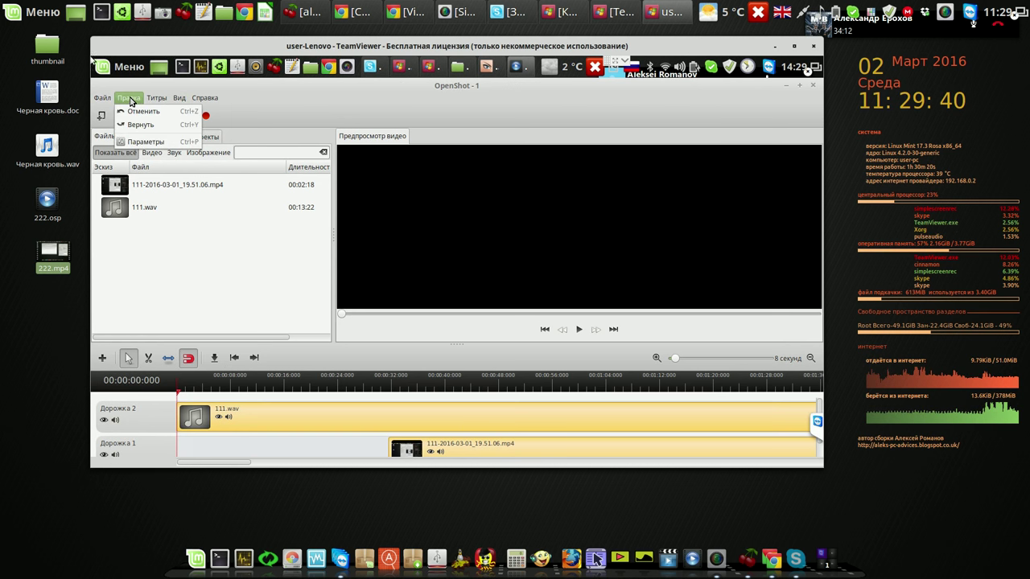
pyautogui.click(151, 142)
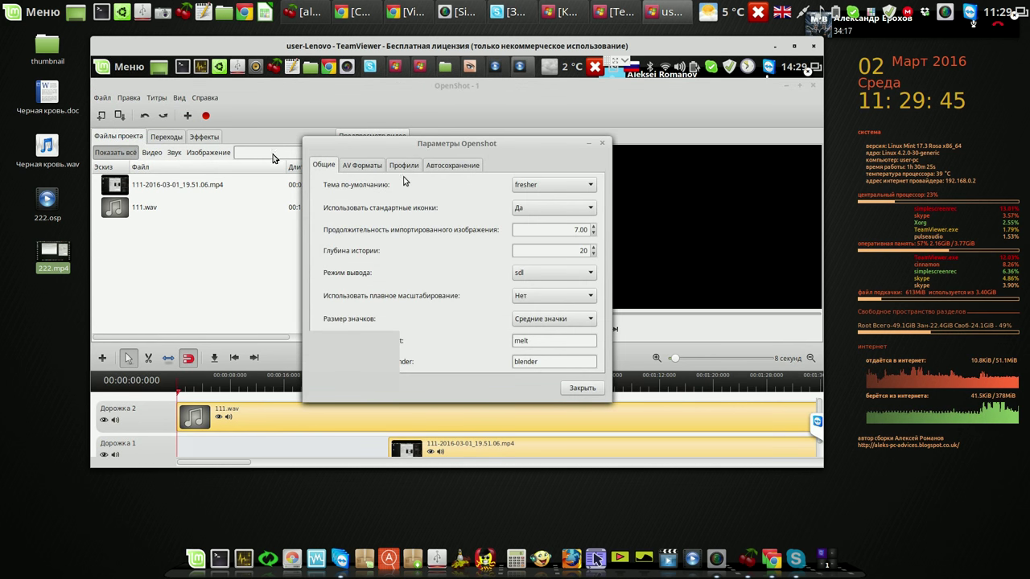
pyautogui.click(368, 167)
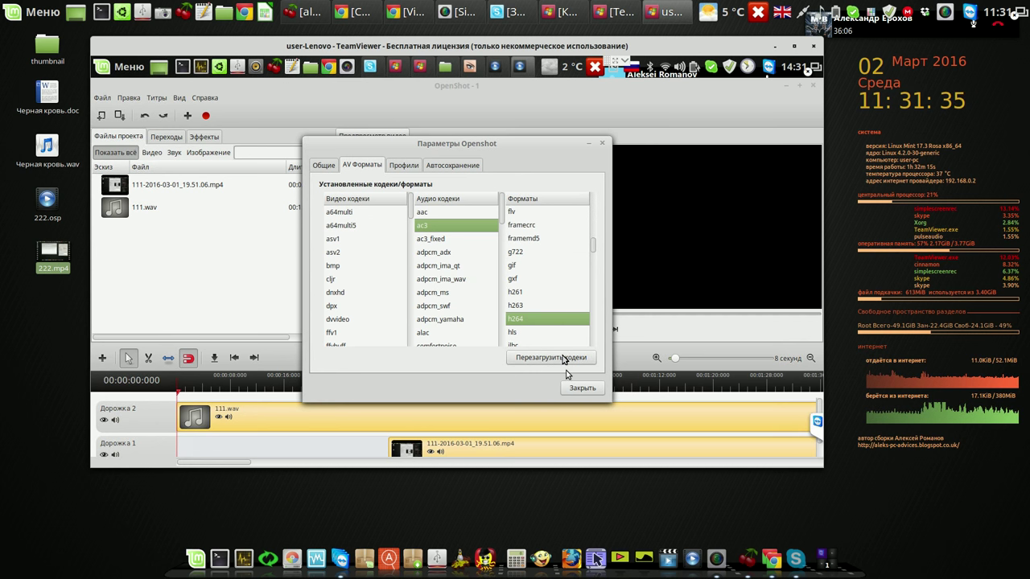
pyautogui.click(562, 356)
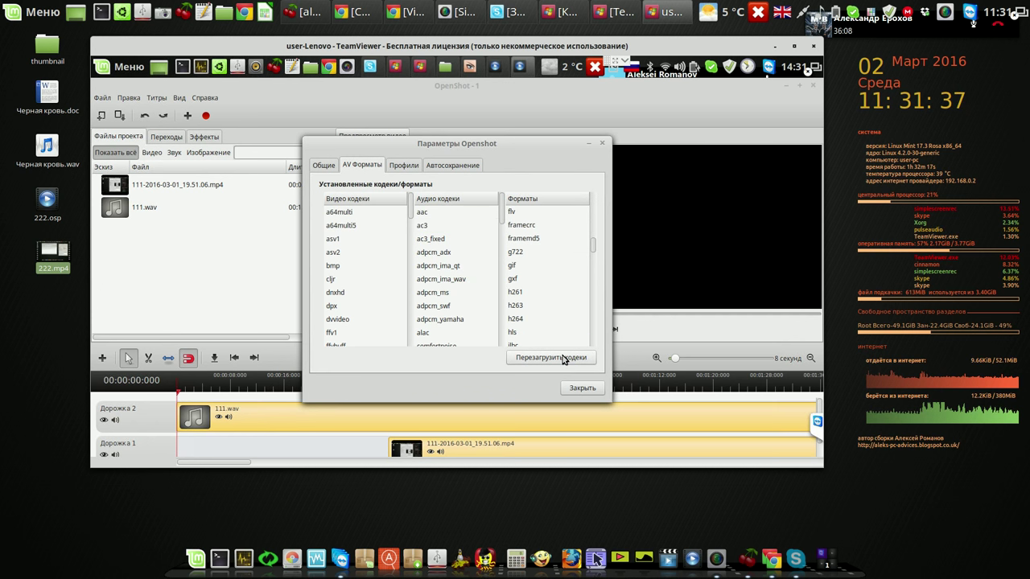
# - Select the h264 format and the ac3 audio codec in the AV formats lists, then close the preferences
pyautogui.click(522, 322)
pyautogui.click(432, 228)
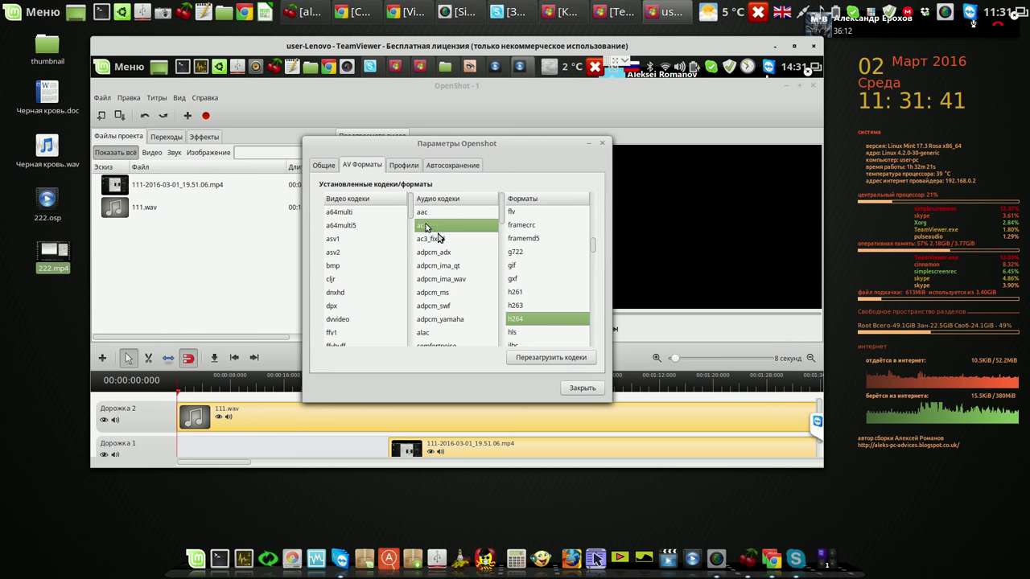
pyautogui.click(581, 389)
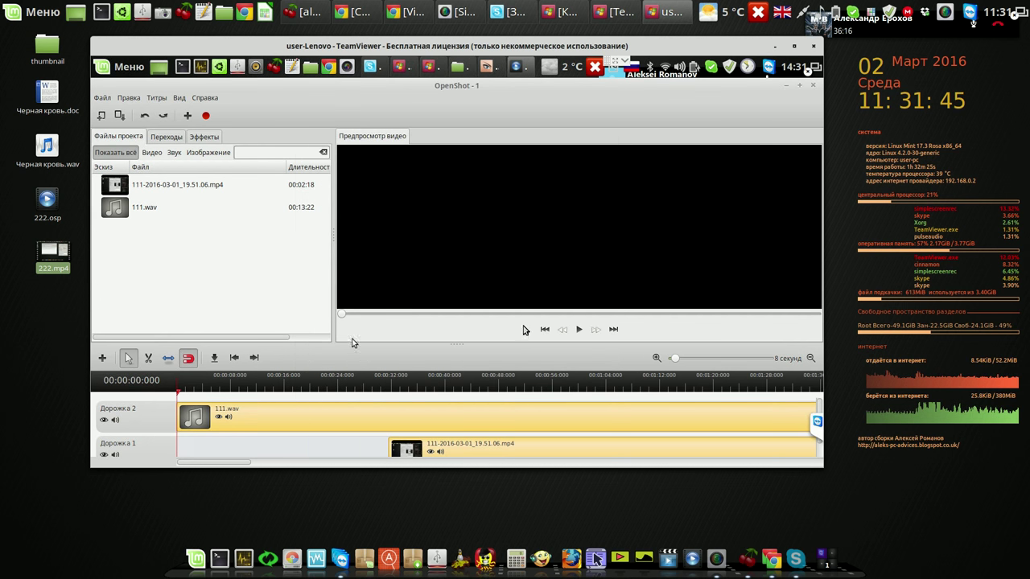
pyautogui.click(580, 330)
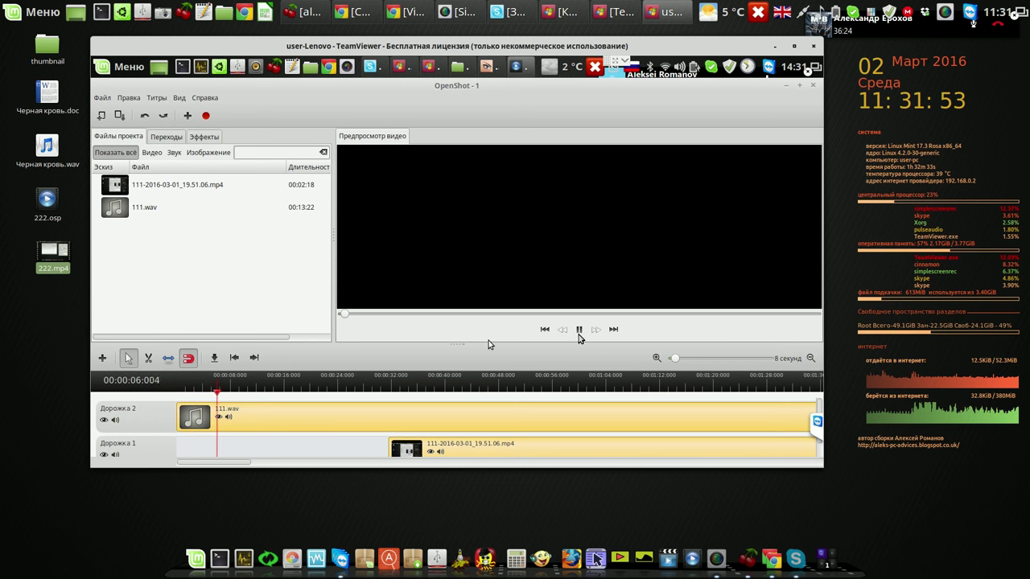
pyautogui.click(579, 330)
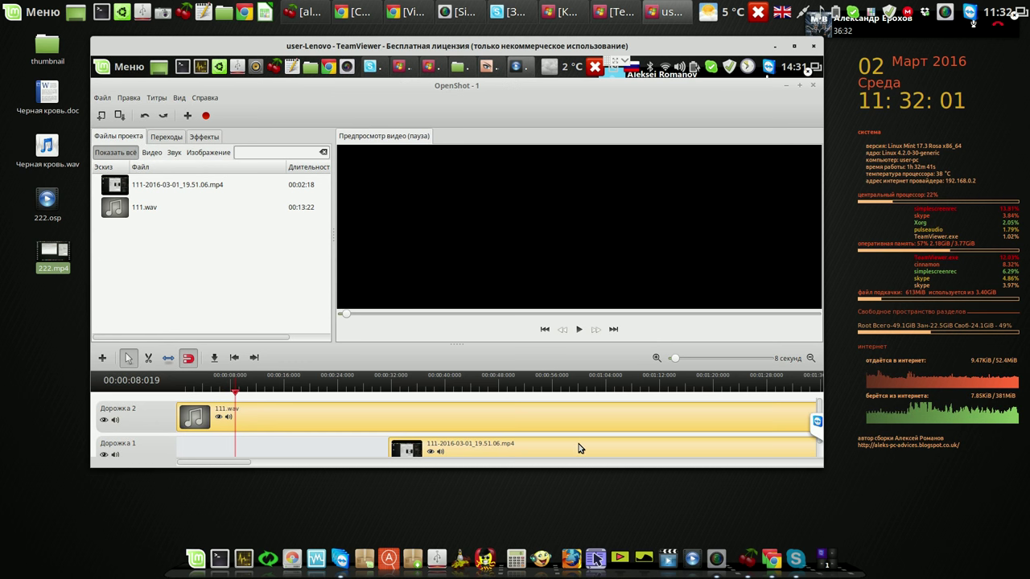
pyautogui.moveTo(579, 445); pyautogui.dragTo(338, 447)
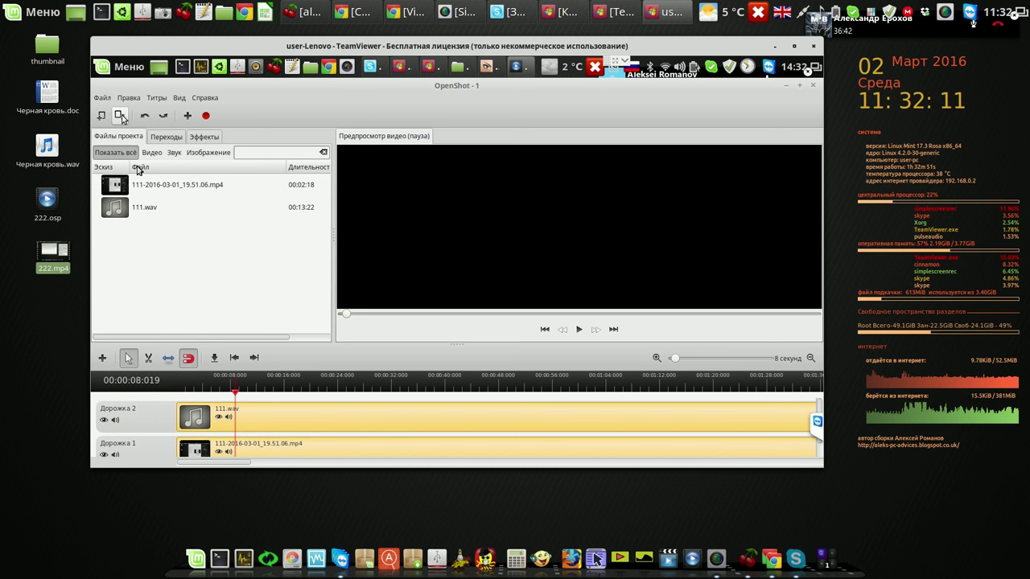
# - Play the timeline from the beginning to check the video together with the 111.wav speech, then pause it
pyautogui.click(544, 330)
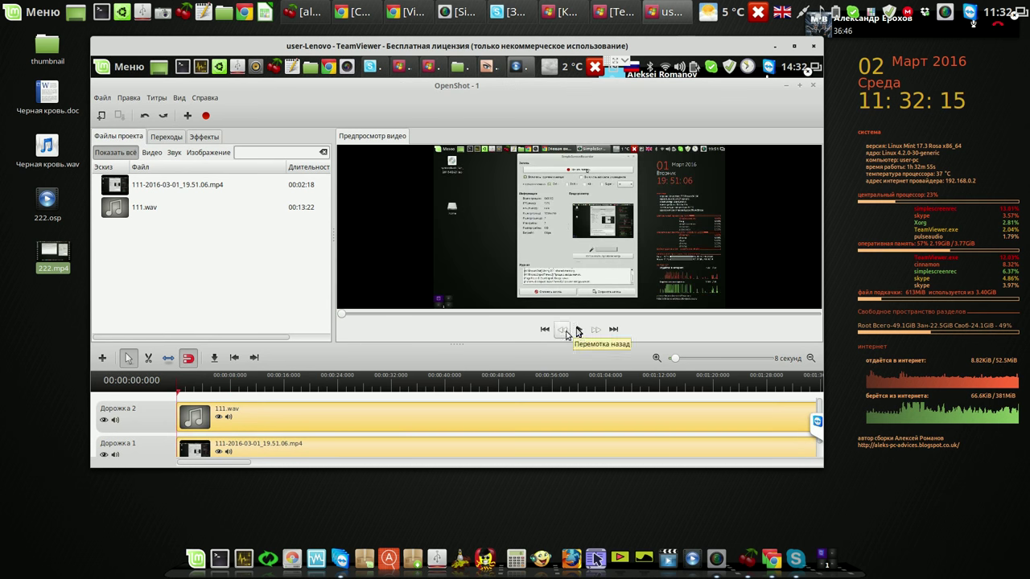
pyautogui.click(579, 330)
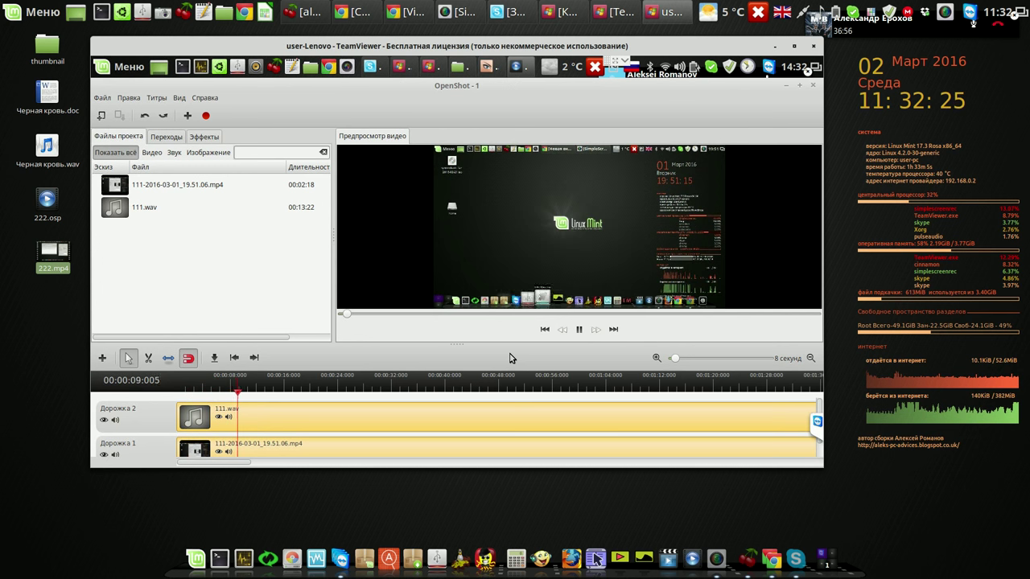
pyautogui.click(579, 330)
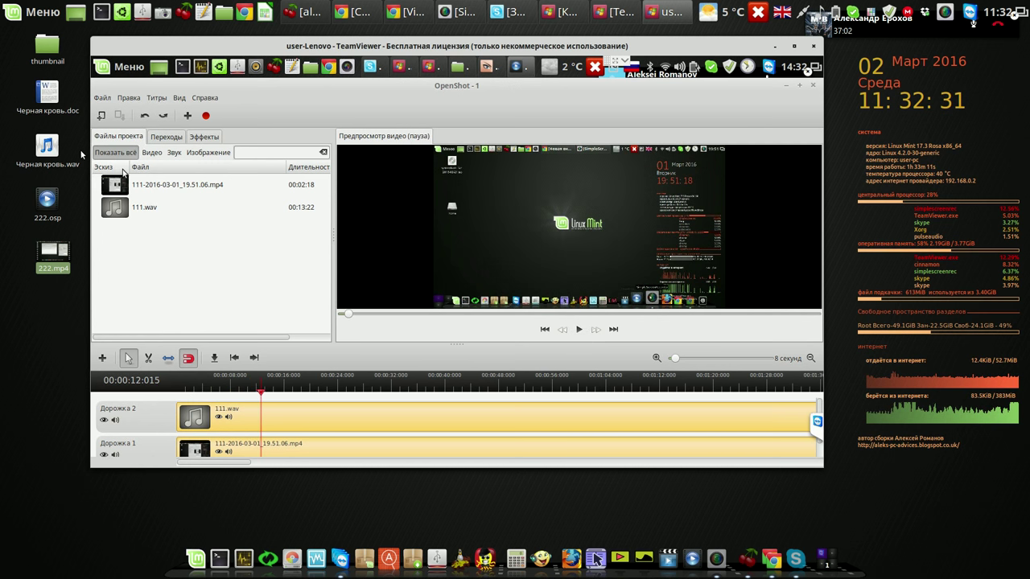
# - Minimize OpenShot and close the screenshot image and the Pictures folder on the remote desktop
pyautogui.click(788, 87)
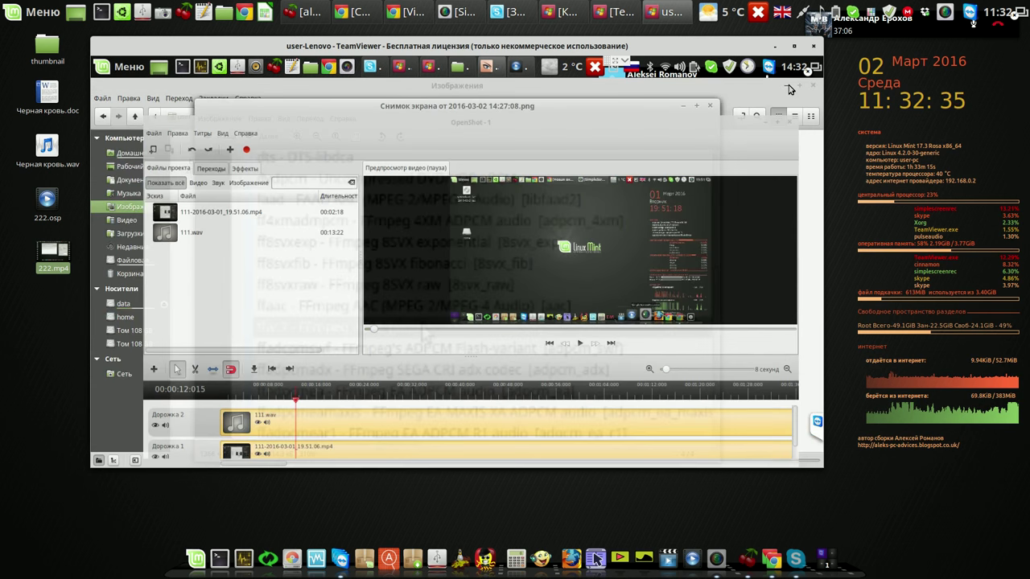
pyautogui.click(709, 105)
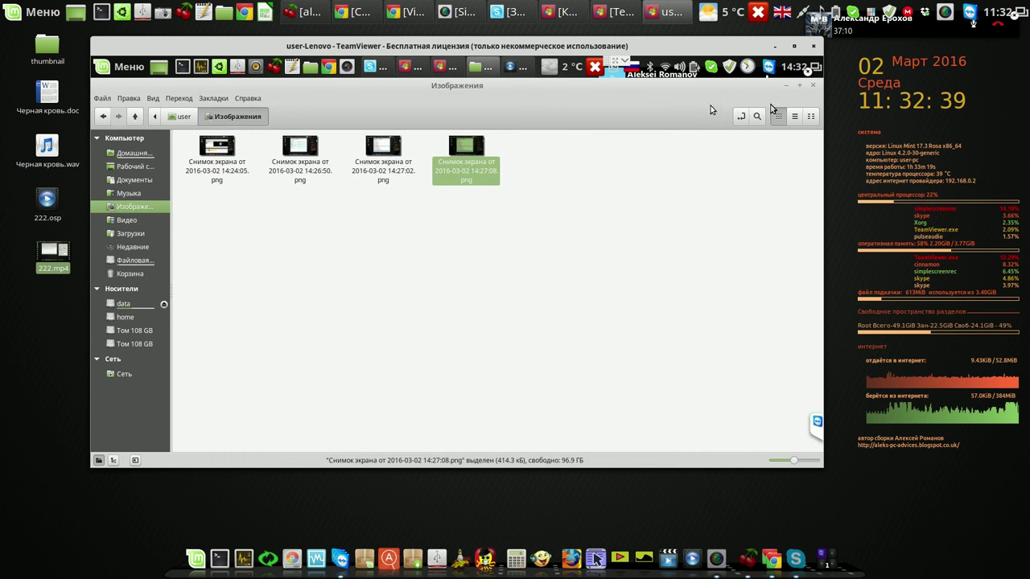
pyautogui.click(812, 86)
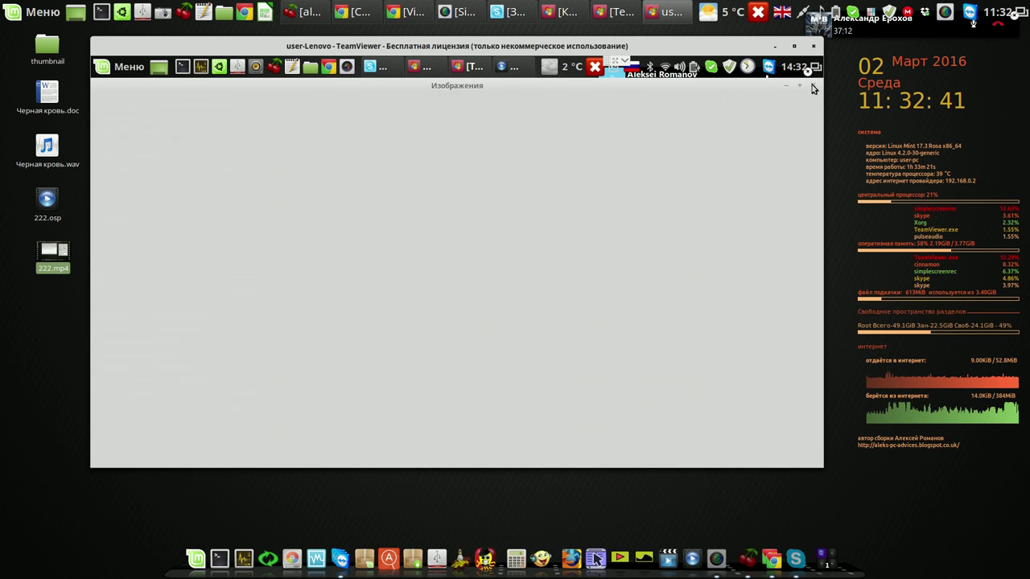
# - Open 111.doc from the remote desktop, highlight its entire paragraph to show the source text, then close the document
pyautogui.doubleClick(138, 211)
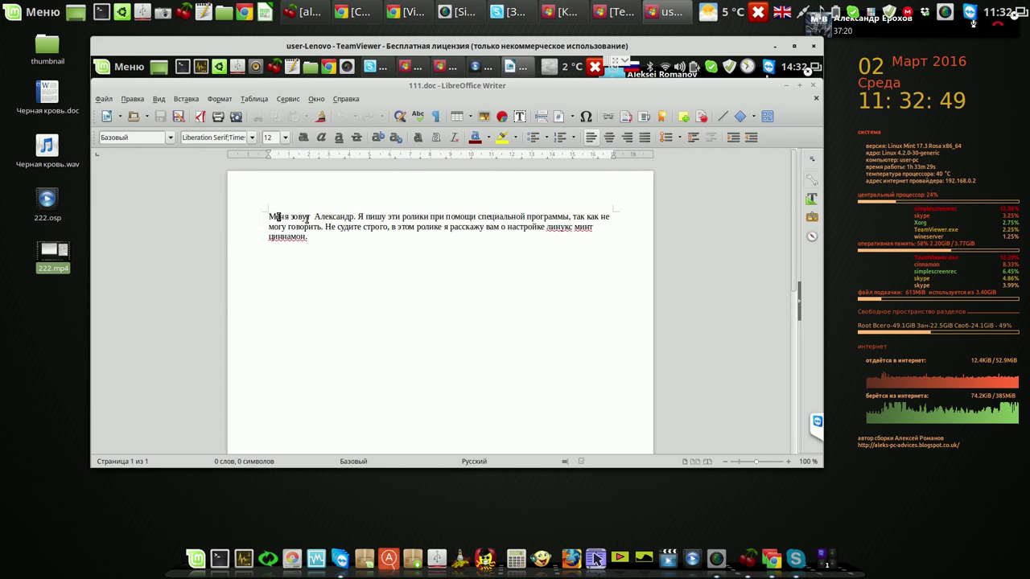
pyautogui.keyDown('shift'); pyautogui.click(309, 234); pyautogui.keyUp('shift')
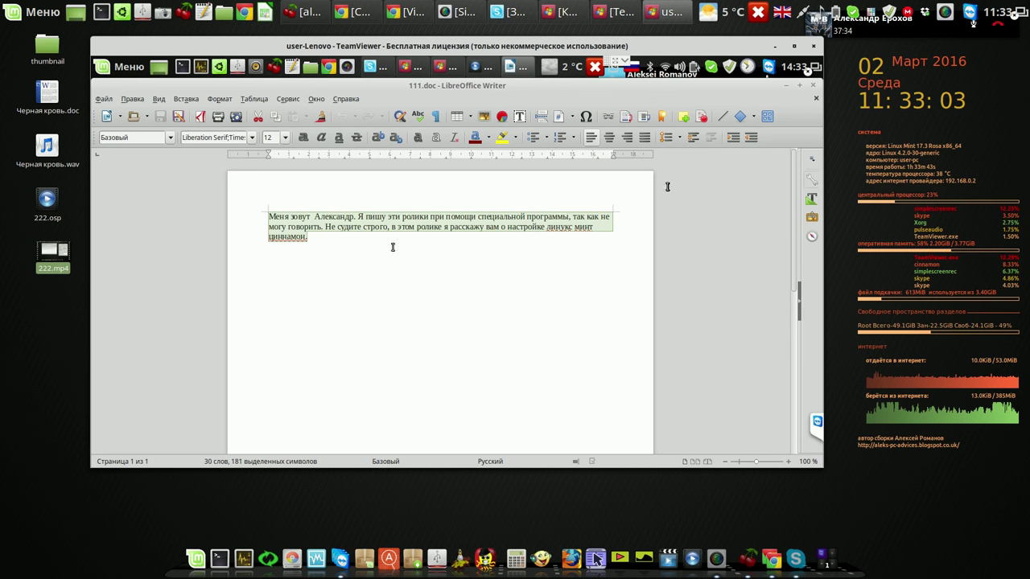
pyautogui.click(814, 87)
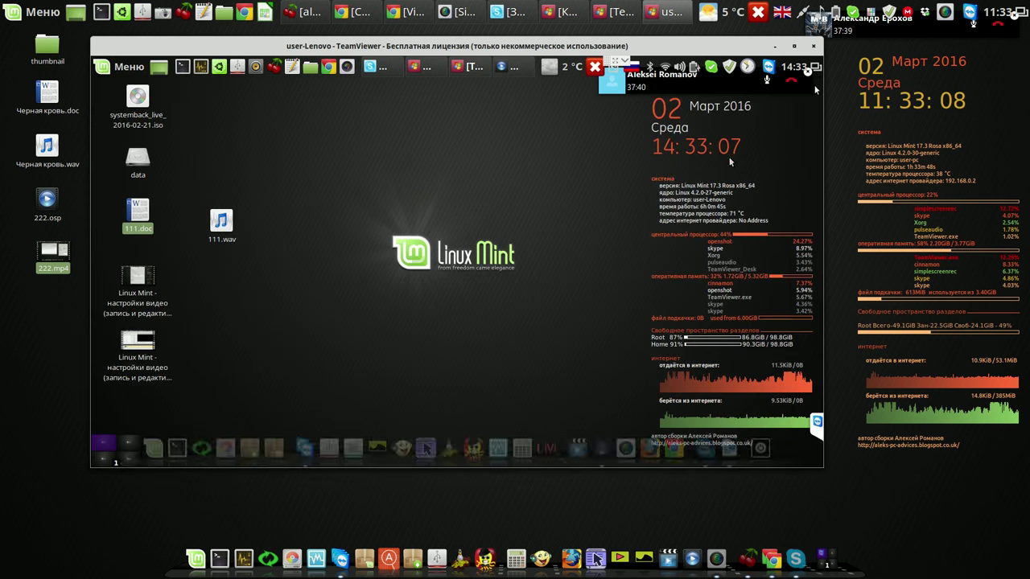
# - Open Skype on the remote desktop, switch from the chat to the ongoing call and turn on its video
pyautogui.click(313, 179)
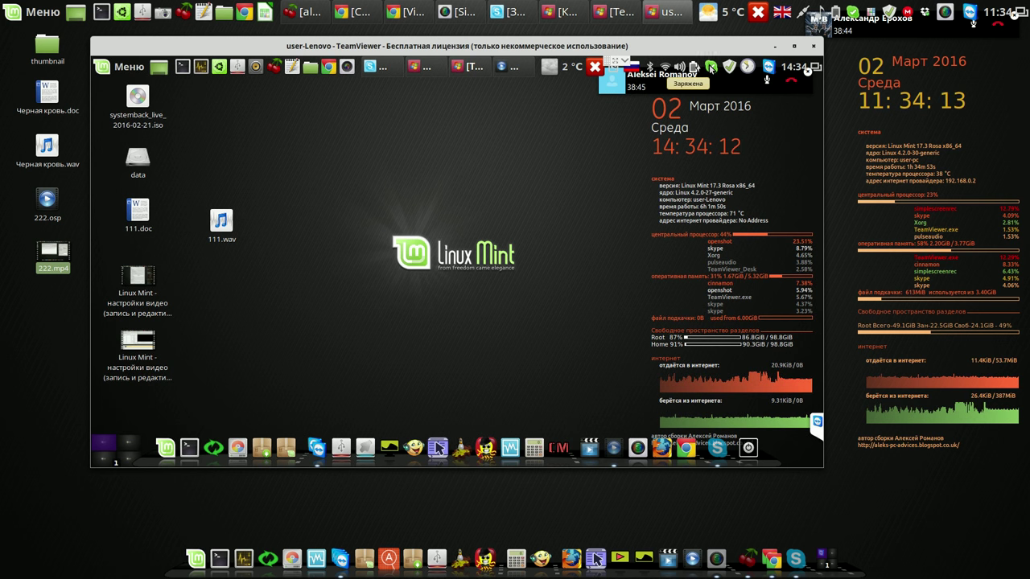
pyautogui.click(640, 78)
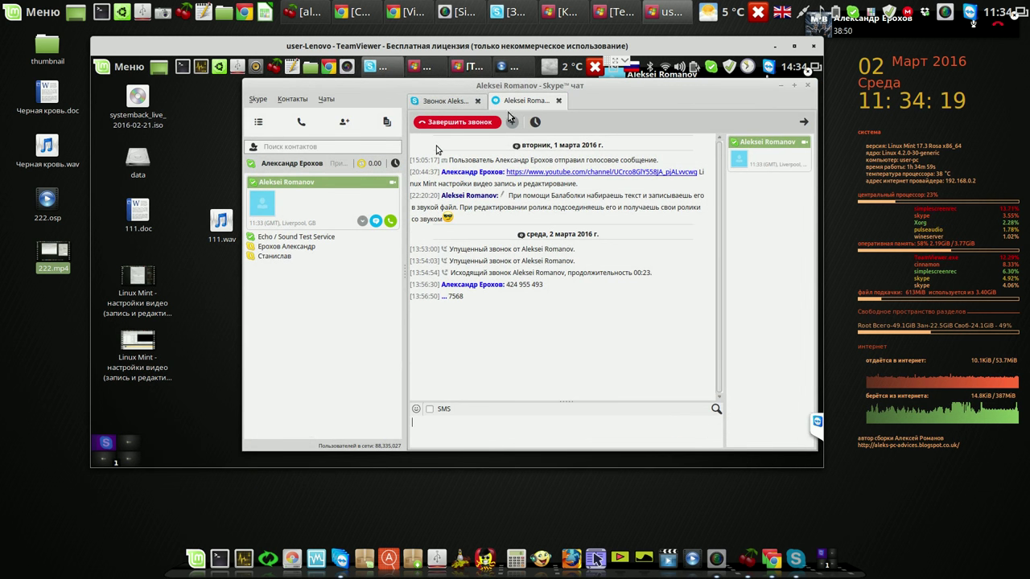
pyautogui.click(463, 103)
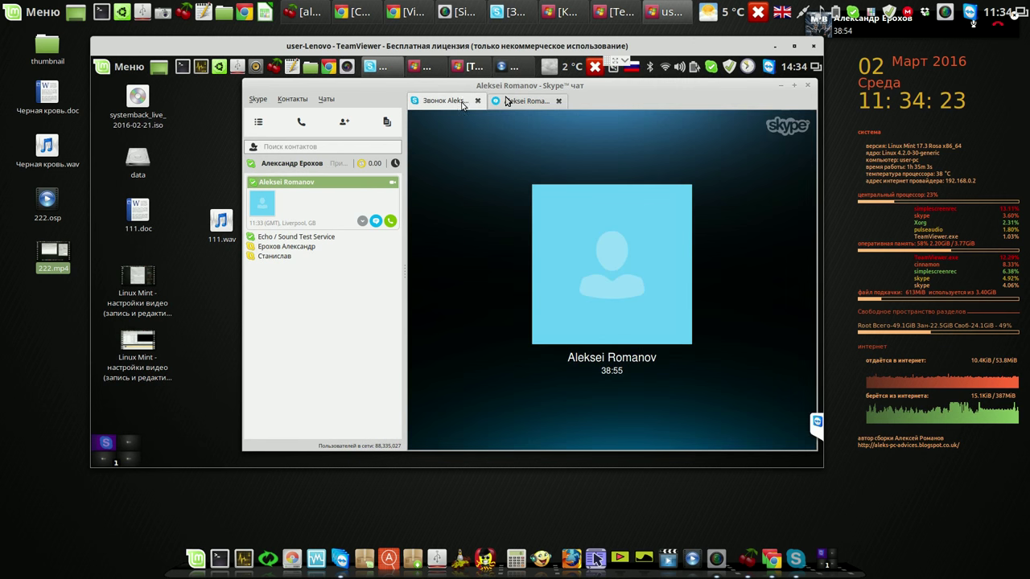
pyautogui.moveTo(571, 442)
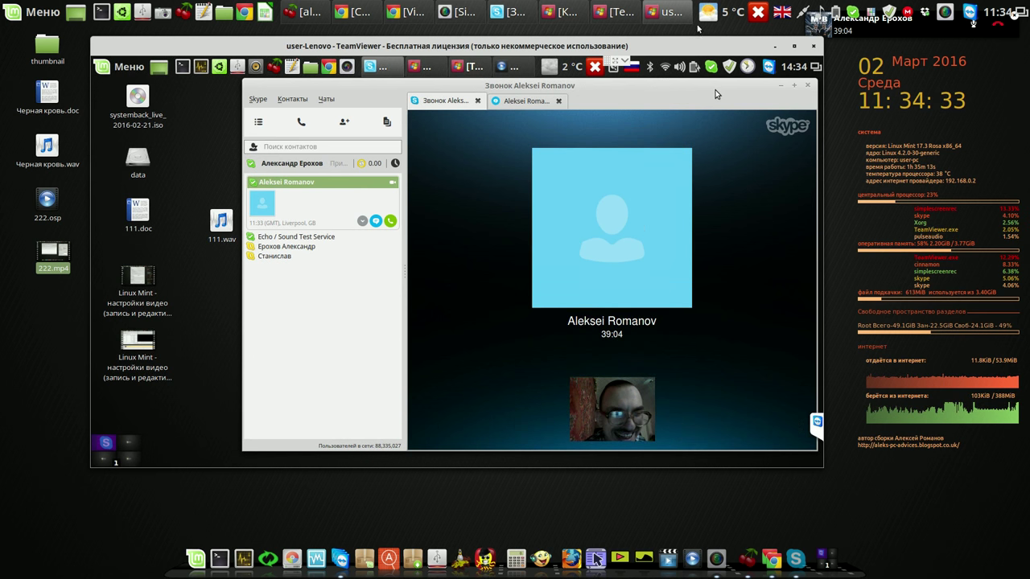
# - Bring up the Skype call window on the local computer and enlarge it to show the caller's video bigger
pyautogui.click(512, 12)
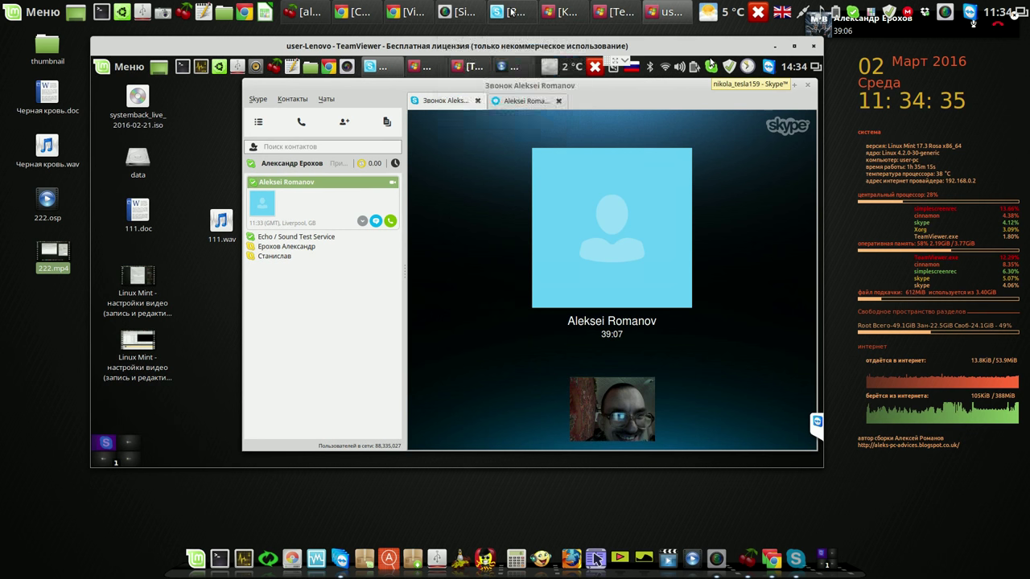
pyautogui.moveTo(666, 118)
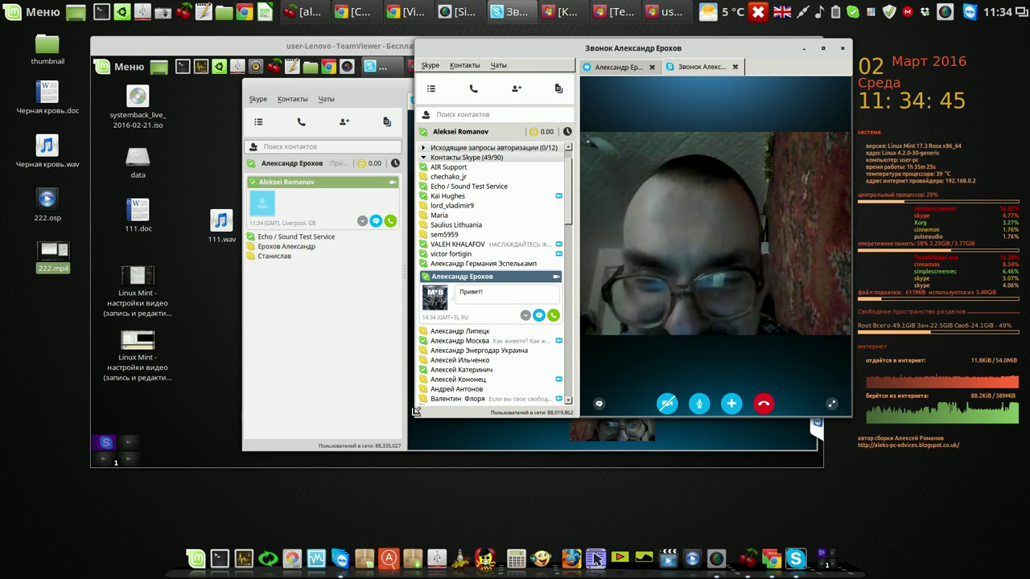
pyautogui.moveTo(418, 414); pyautogui.dragTo(56, 496)
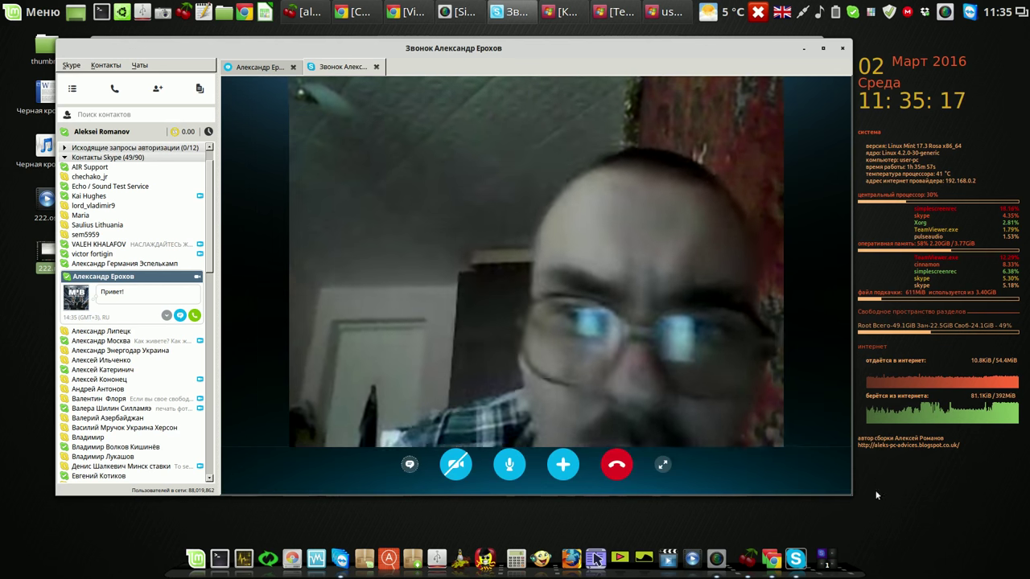
pyautogui.moveTo(850, 494); pyautogui.dragTo(852, 531)
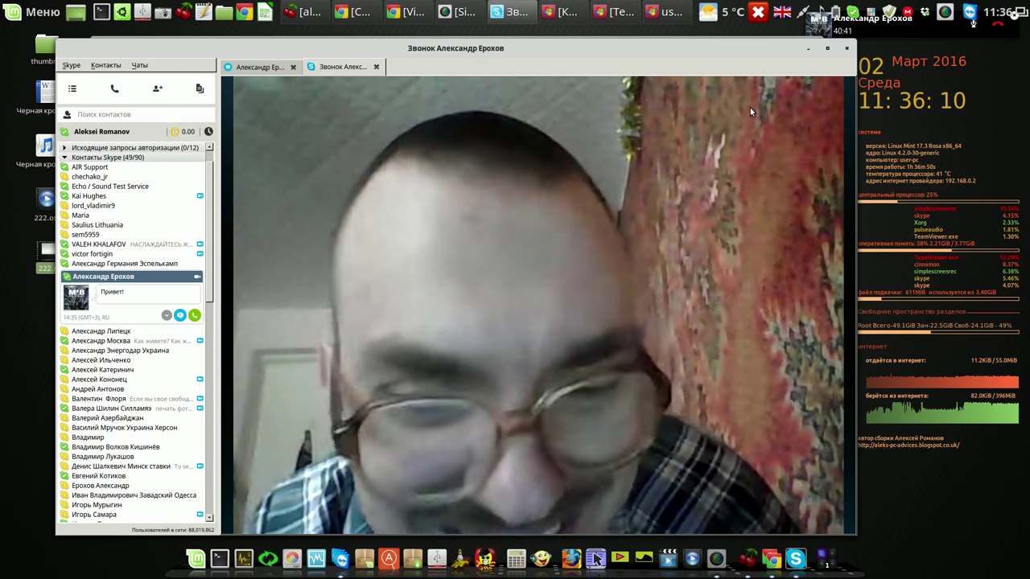
pyautogui.moveTo(748, 107)
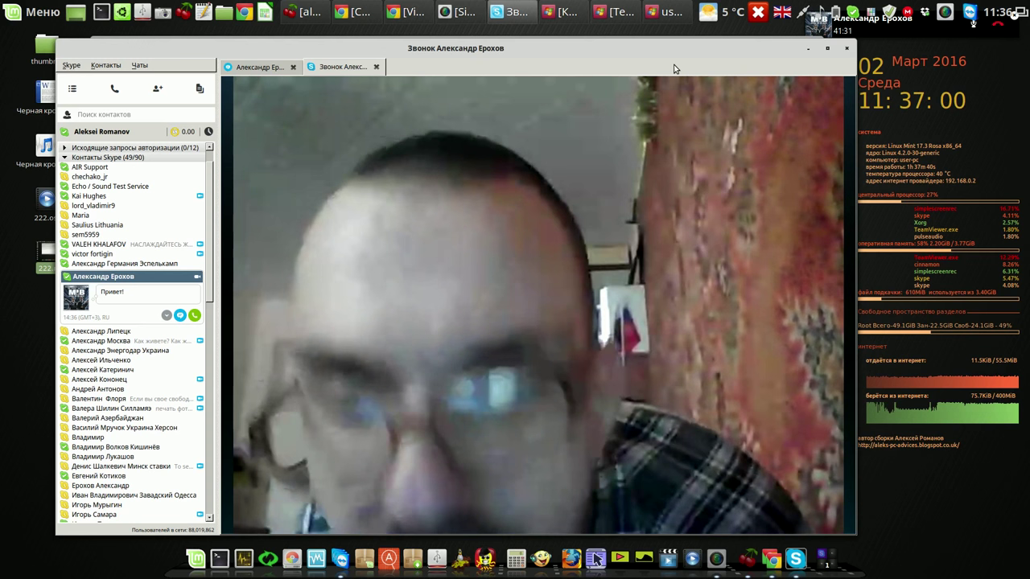
pyautogui.moveTo(373, 4)
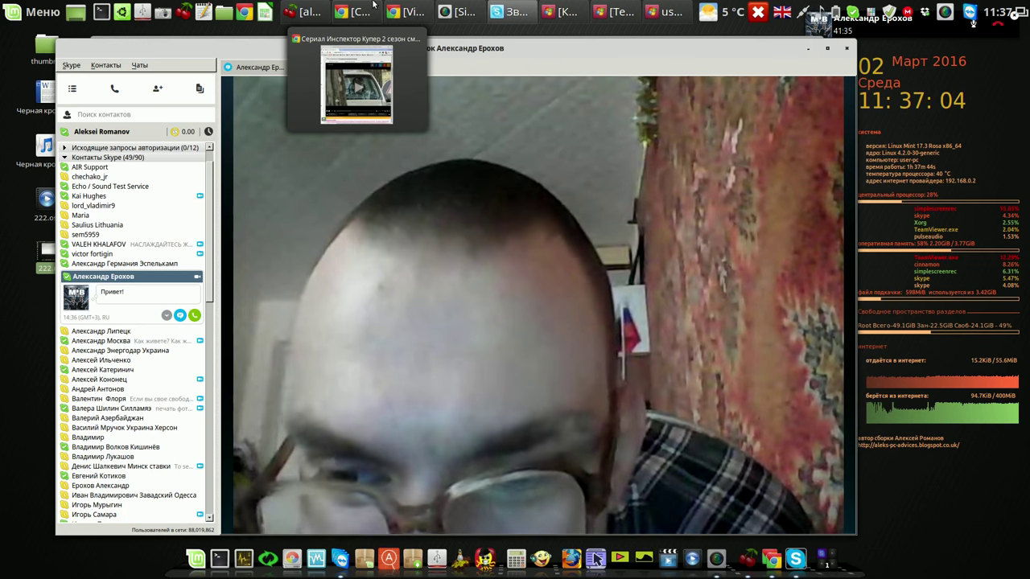
pyautogui.moveTo(453, 365)
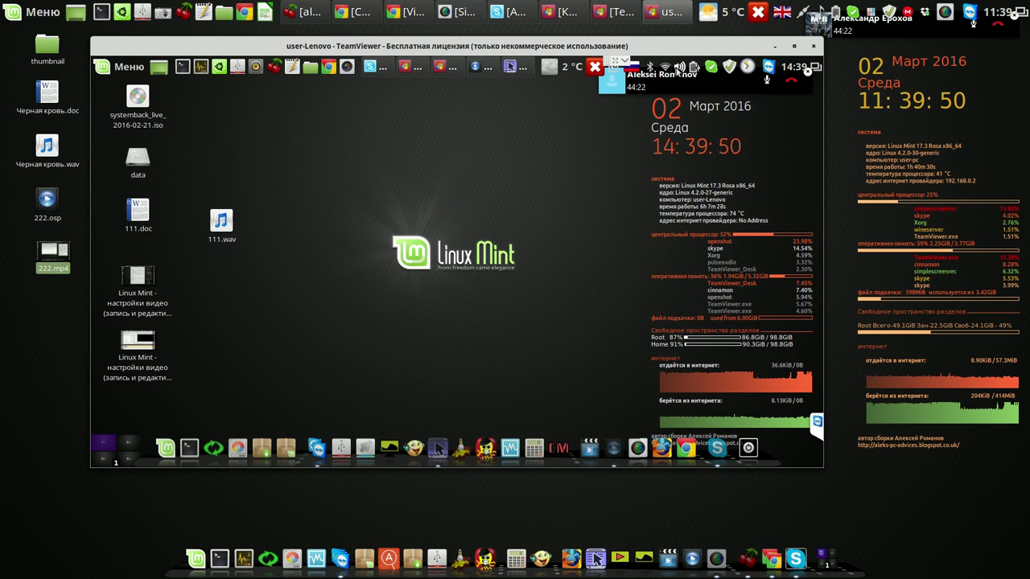
# - In the remote computer's sound effects settings, play the Cinnamon startup sound login-ru.ogg and lower the notification volume to about two thirds
pyautogui.click(680, 67)
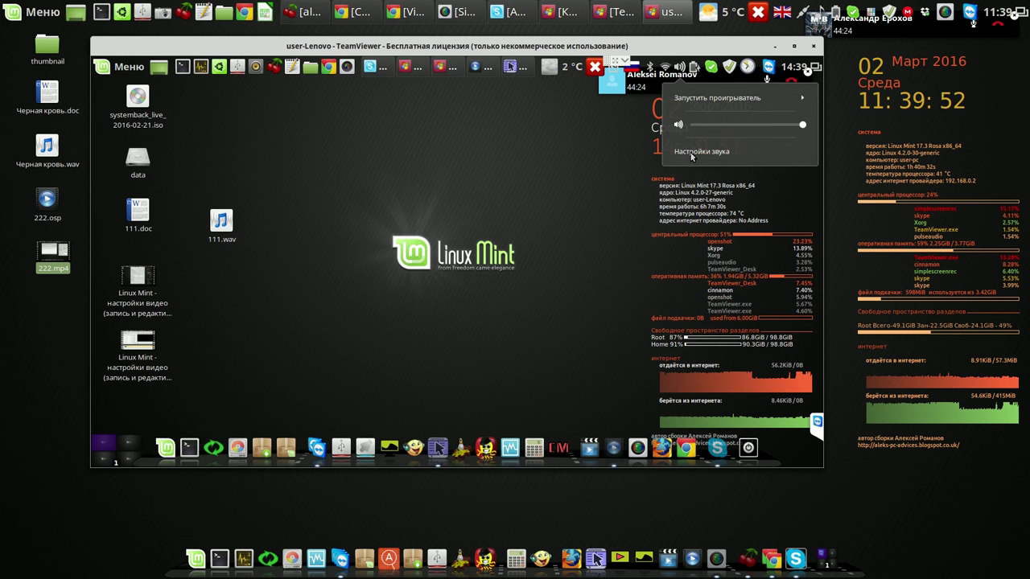
pyautogui.click(692, 152)
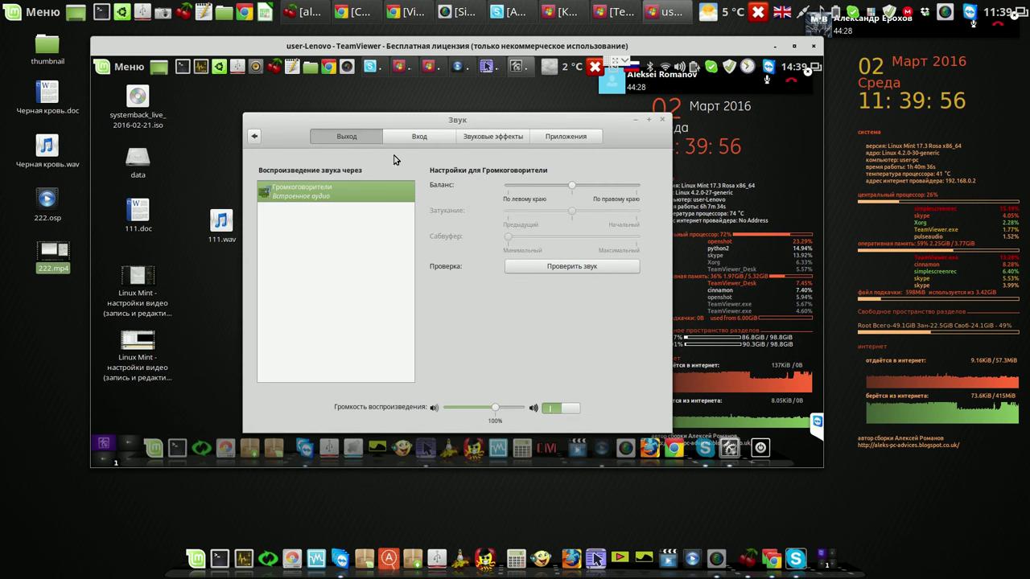
pyautogui.click(507, 139)
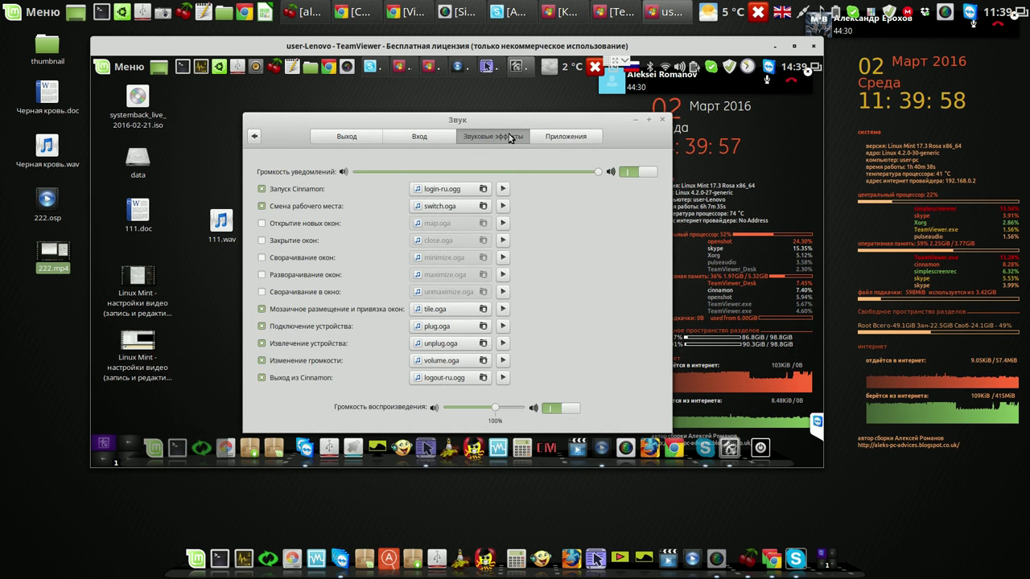
pyautogui.click(503, 189)
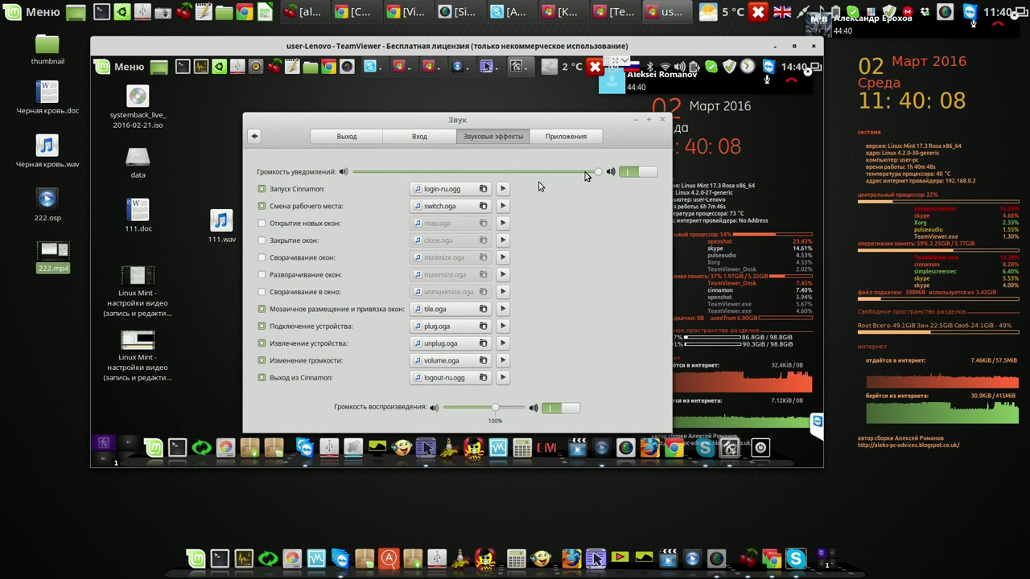
pyautogui.moveTo(598, 174); pyautogui.dragTo(515, 177)
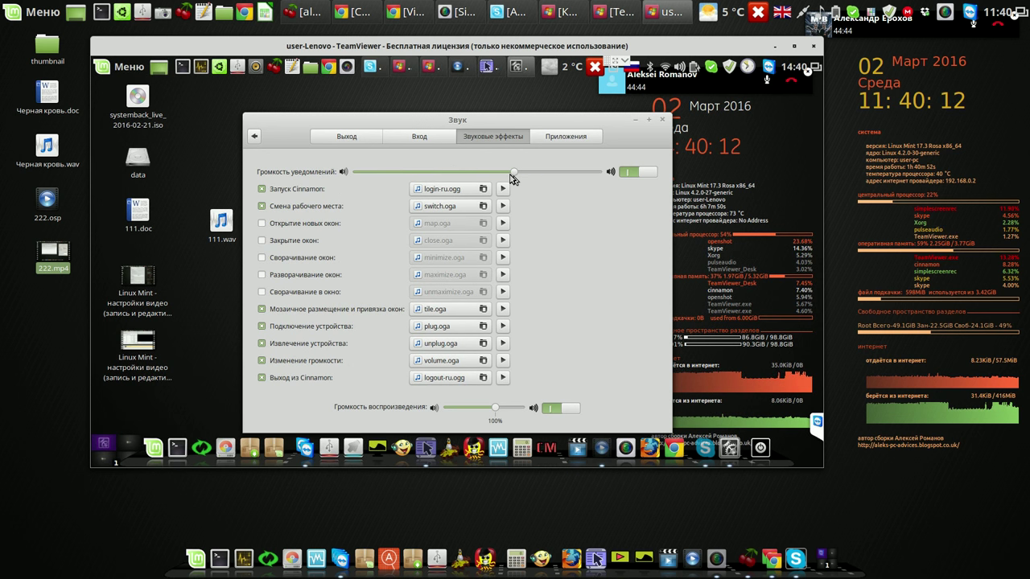
# - Play the Cinnamon exit sound logout-ru.ogg on the remote computer, then close its sound settings
pyautogui.click(503, 378)
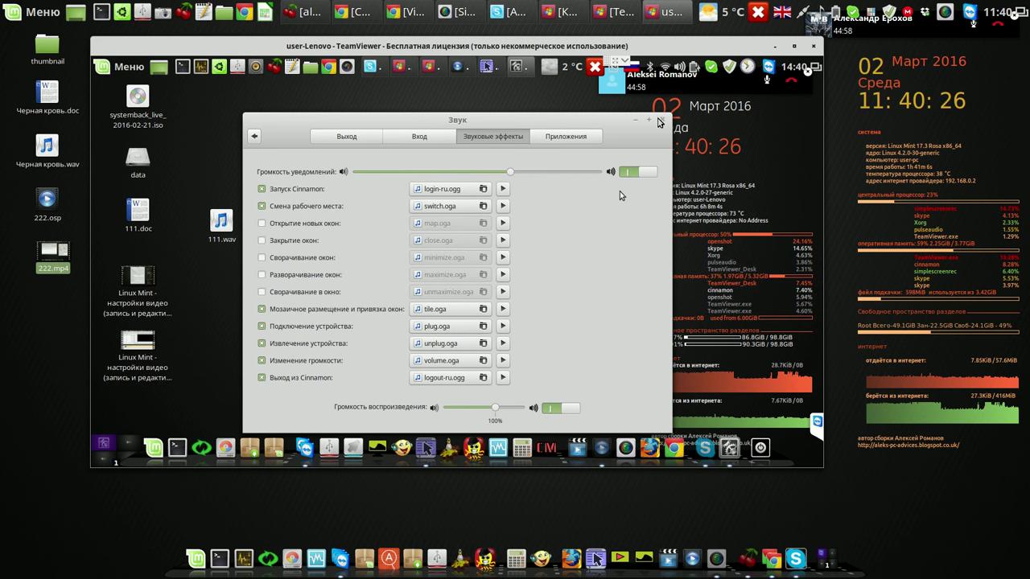
pyautogui.click(662, 120)
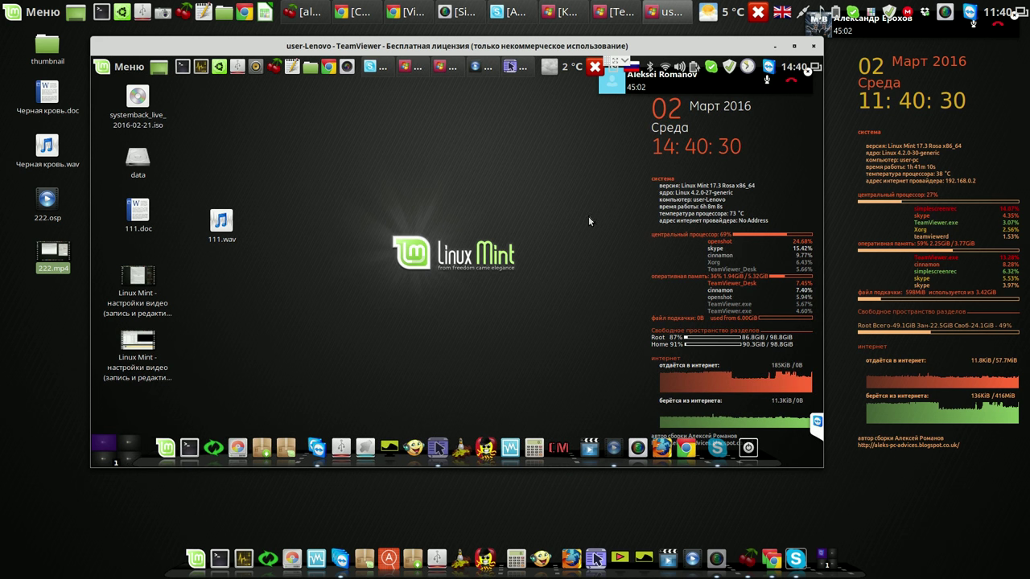
# - End the TeamViewer remote session and dismiss the sponsored session notice
pyautogui.click(815, 46)
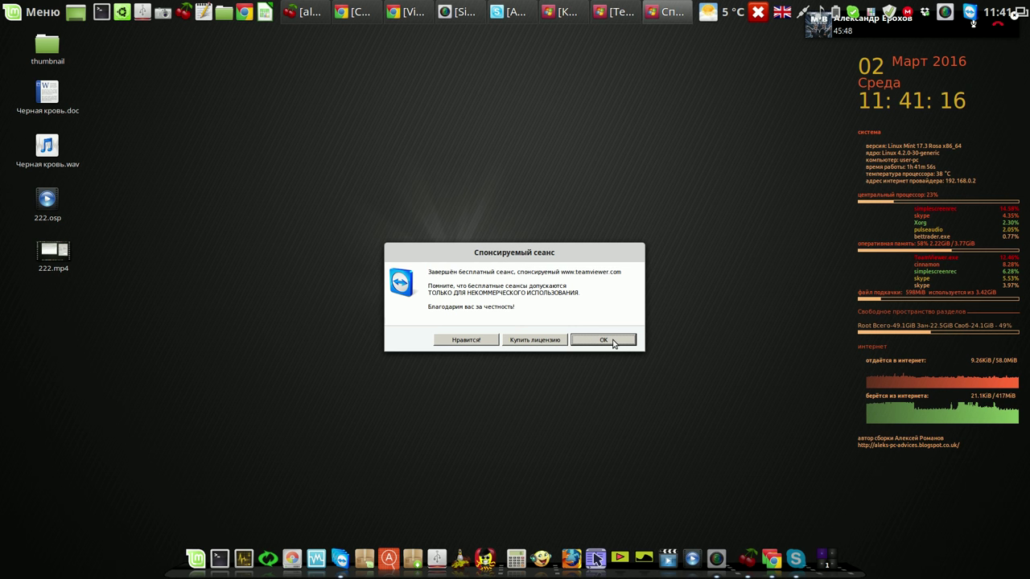
pyautogui.click(612, 342)
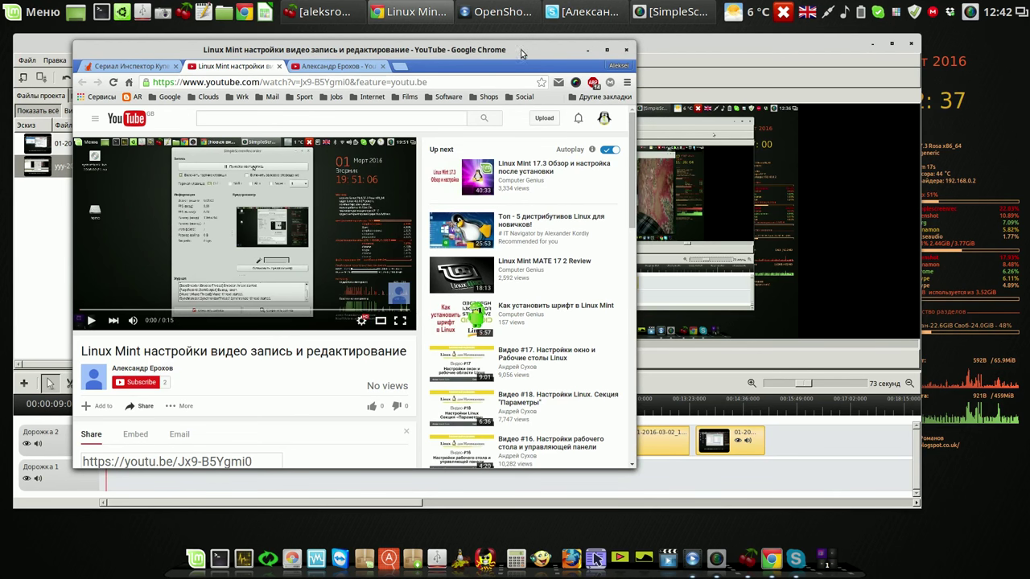
# - Show the playback options of the YouTube video "Linux Mint настройки видео запись и редактирование", then play the video and restart it from the beginning
pyautogui.moveTo(522, 53); pyautogui.dragTo(623, 50)
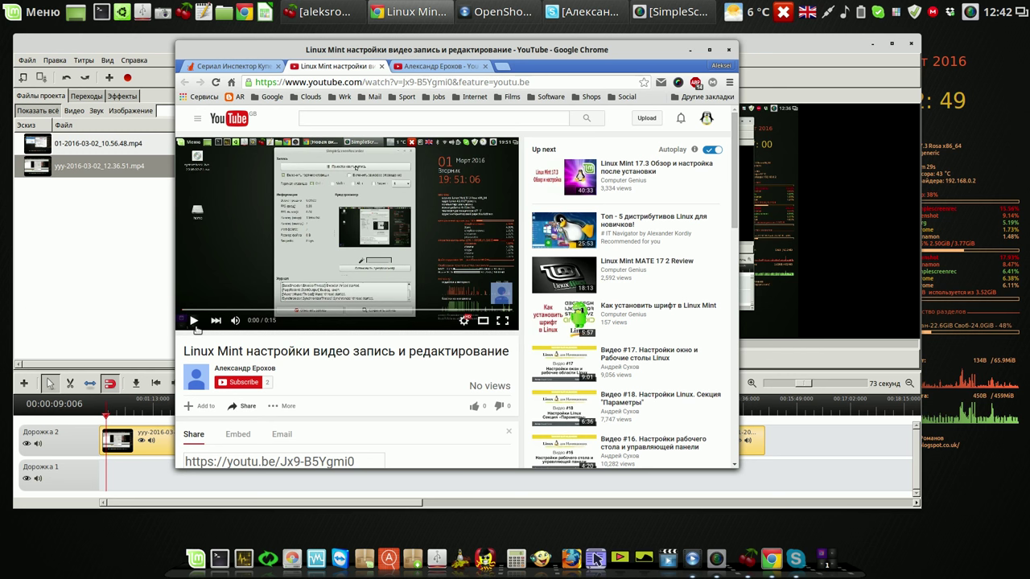
pyautogui.click(465, 320)
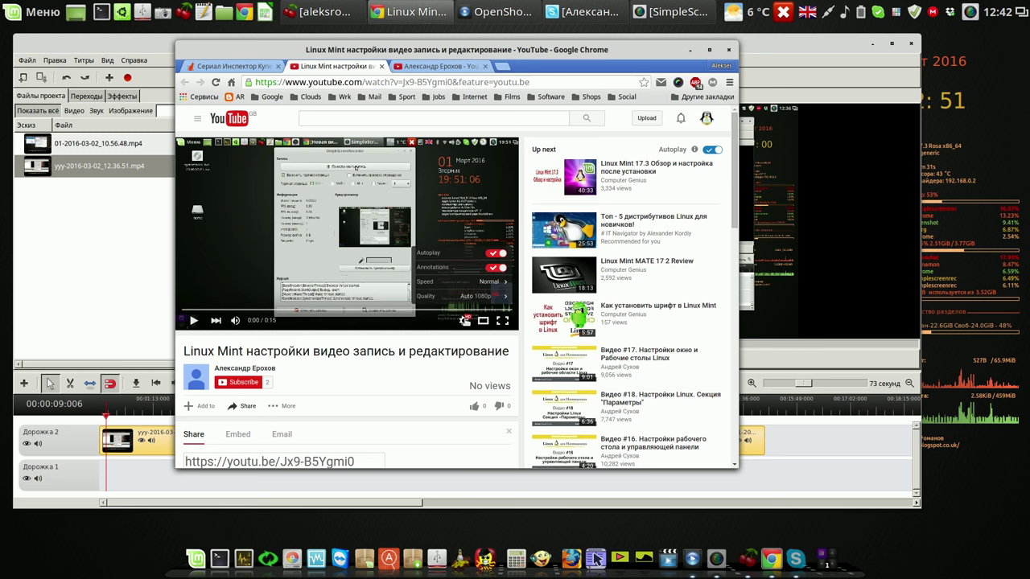
pyautogui.click(491, 261)
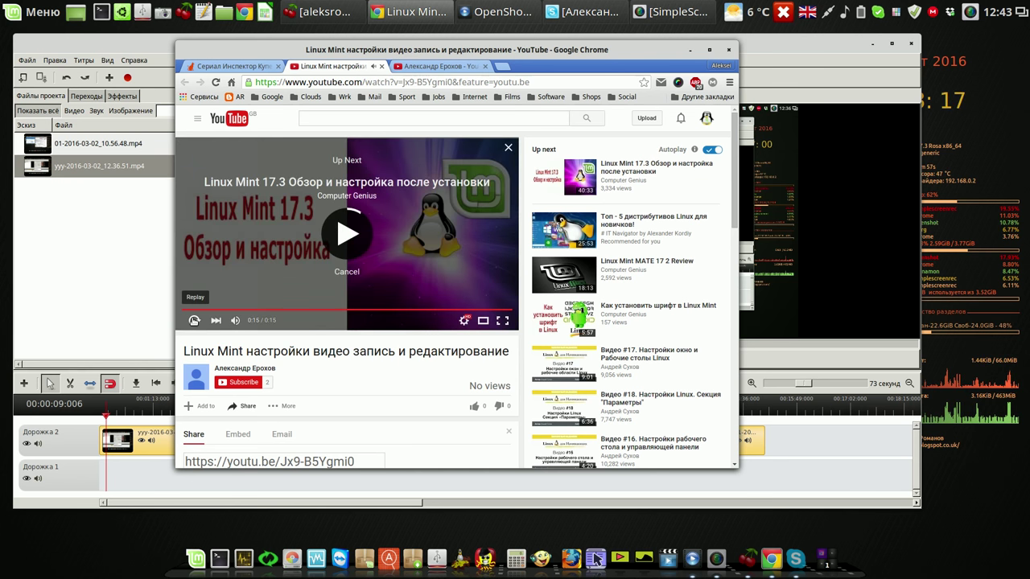
pyautogui.click(194, 320)
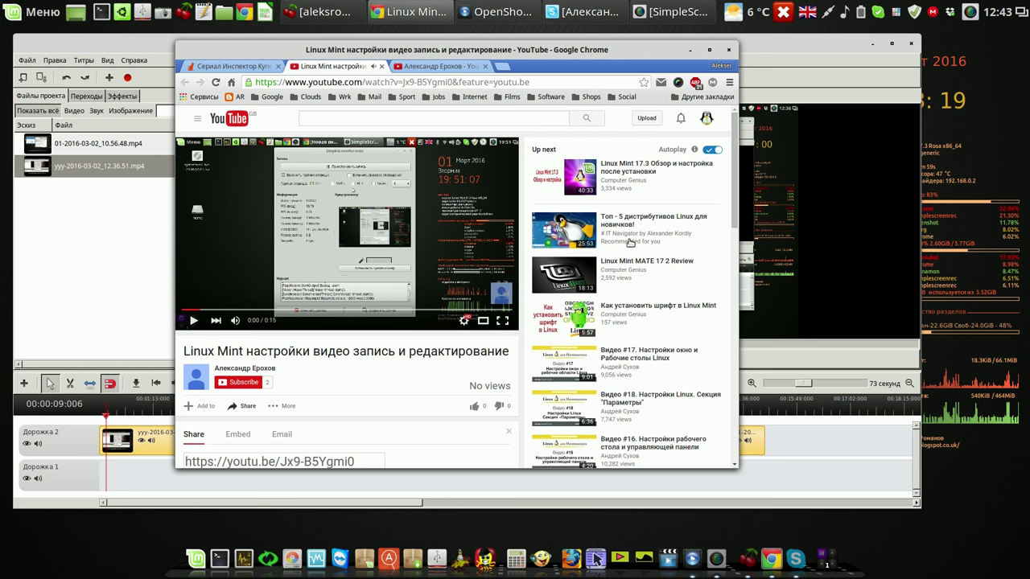
pyautogui.moveTo(632, 238)
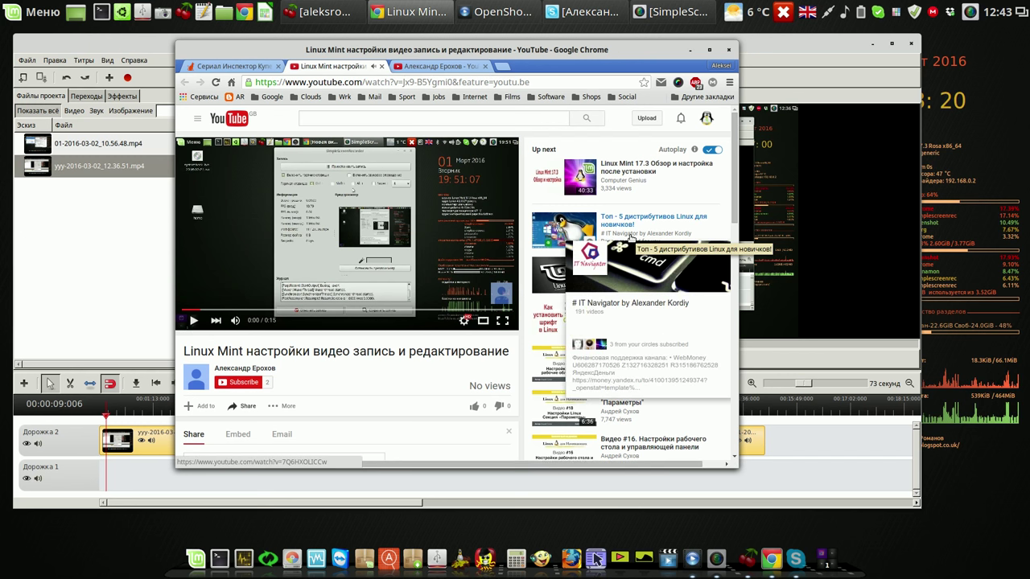
# - Bring up the already open YouTube channel page of the video's author to show the uploads and playlists
pyautogui.click(441, 66)
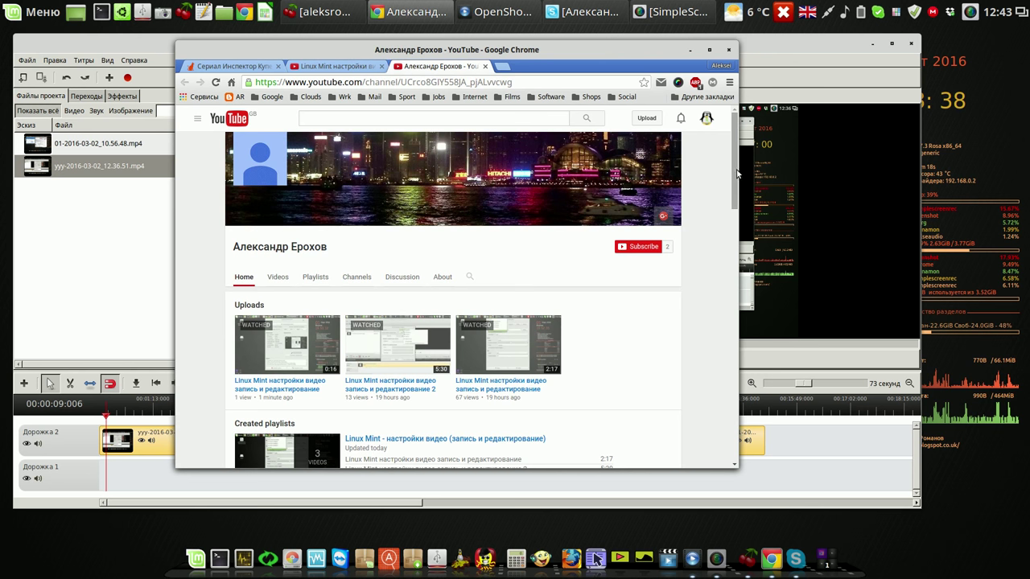